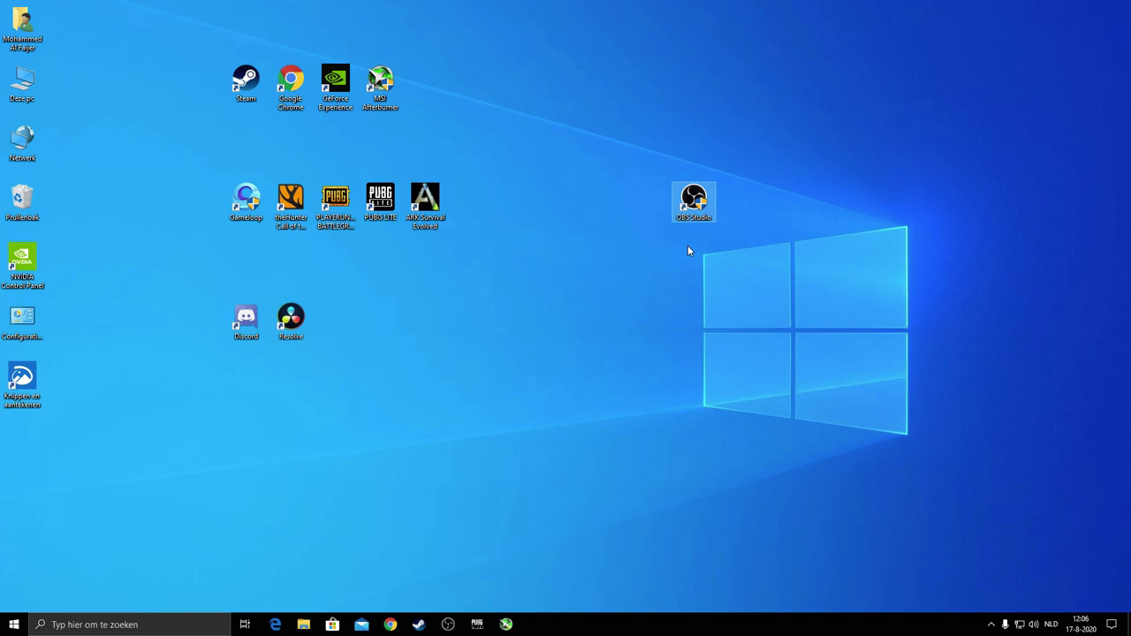
Move the OBS Studio shortcut one spot down and left on the desktop.
left_click_drag(689, 197, 657, 261)
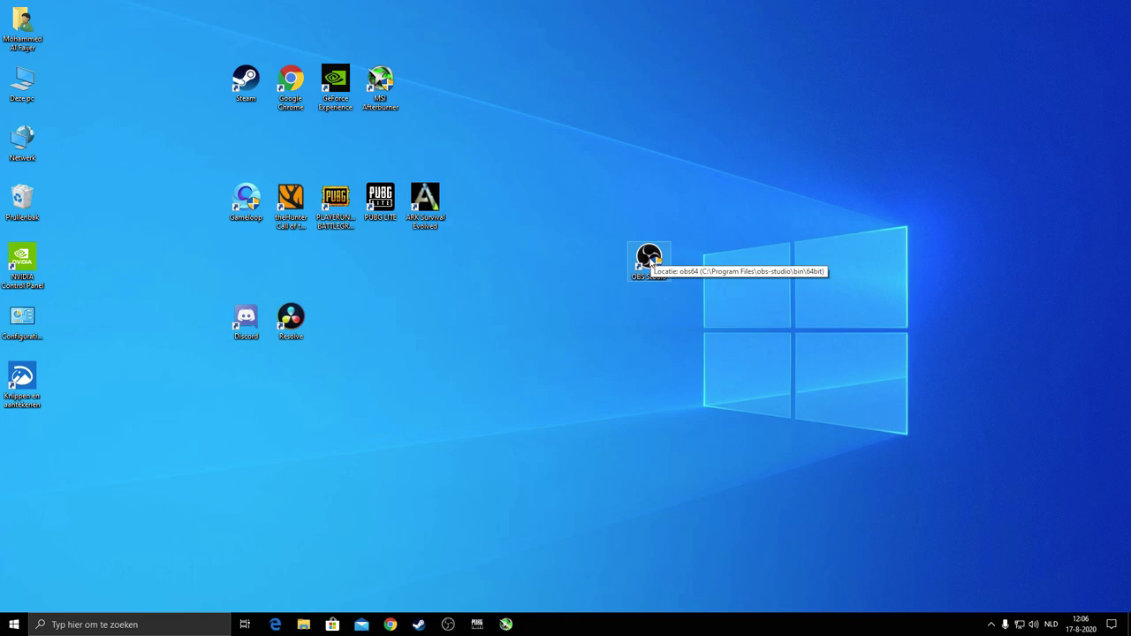
mouse_move(649, 259)
left_mouse_down()
mouse_move(628, 258)
mouse_move(691, 300)
mouse_move(653, 263)
left_mouse_up()
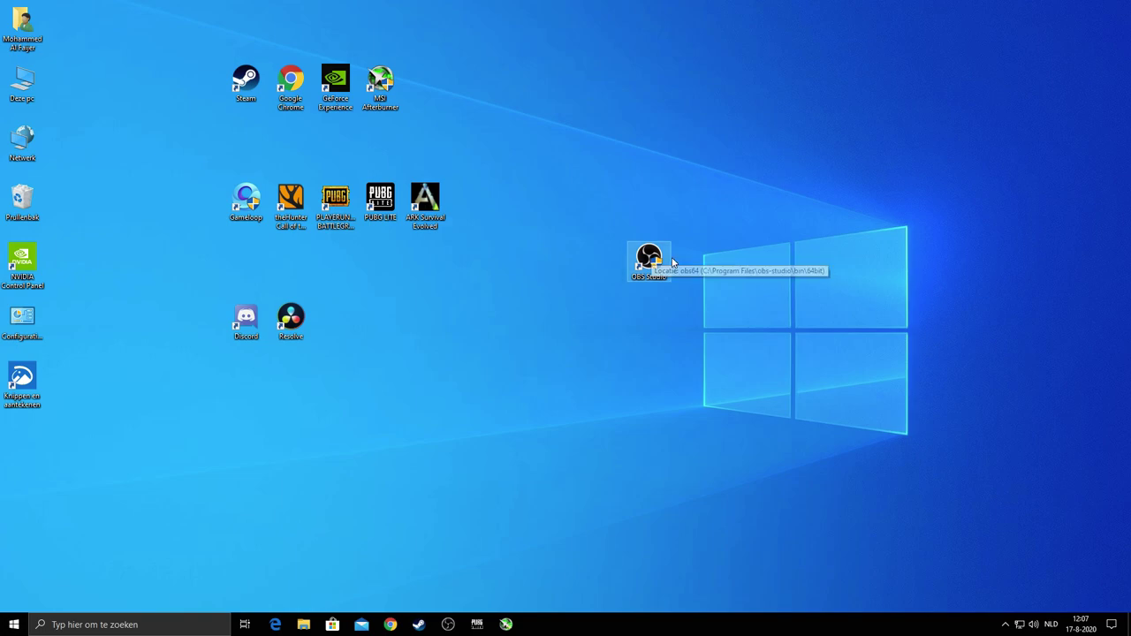
right_click(740, 260)
left_click(650, 295)
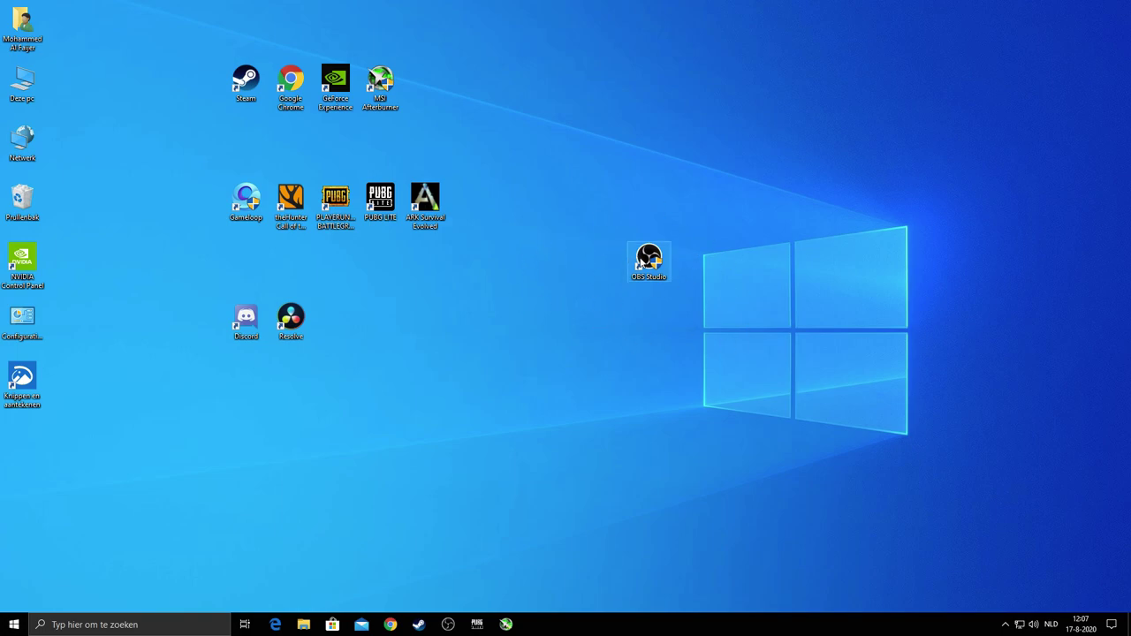
Run OBS Studio as administrator from its desktop shortcut and allow it to make changes to the device.
right_click(650, 261)
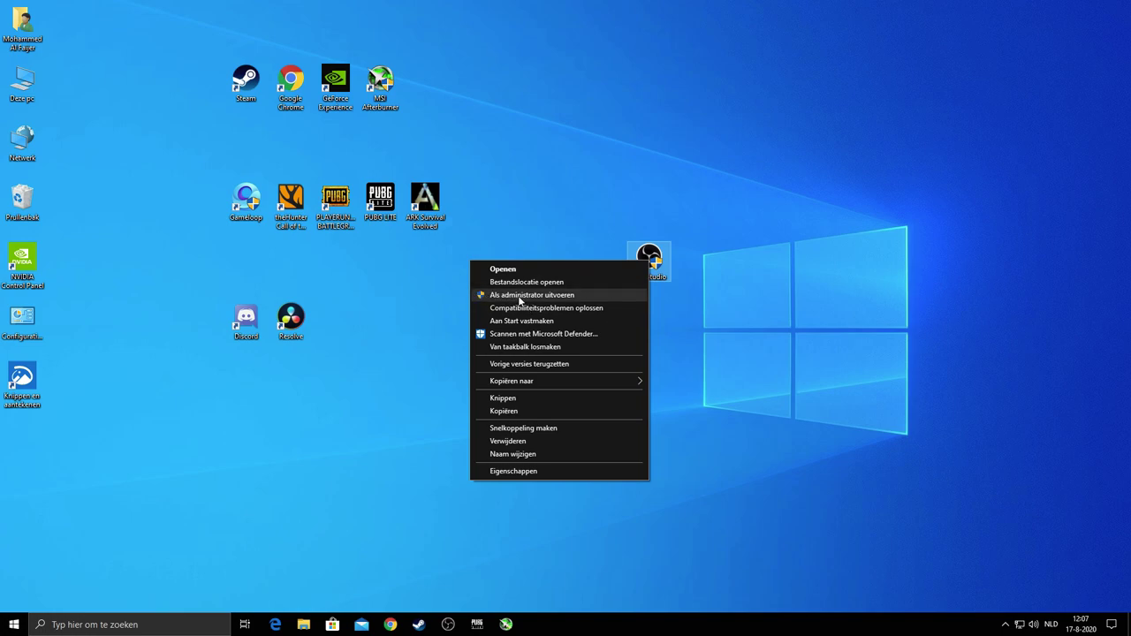
left_click(521, 299)
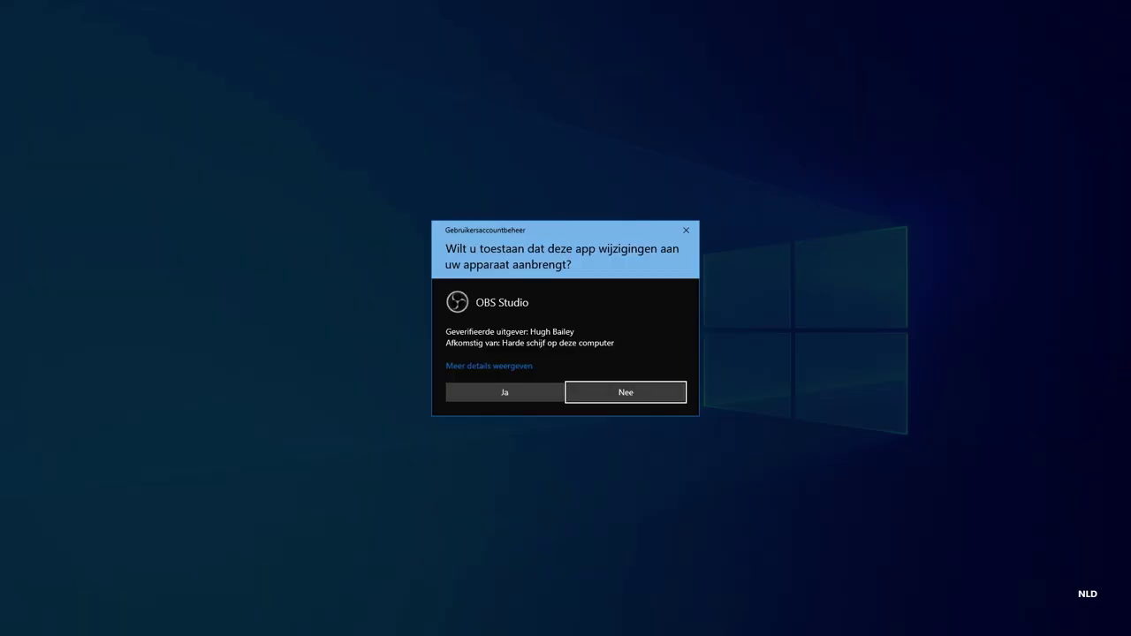
left_click(544, 391)
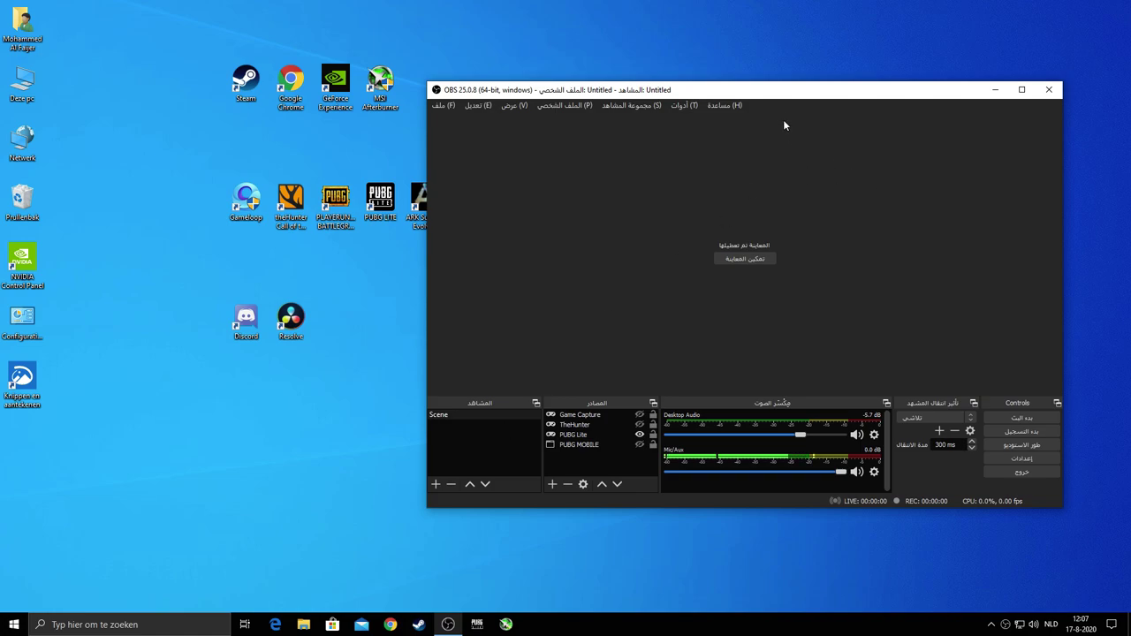
Move the OBS window near the middle of the desktop and enable the preview.
left_click_drag(786, 90, 685, 121)
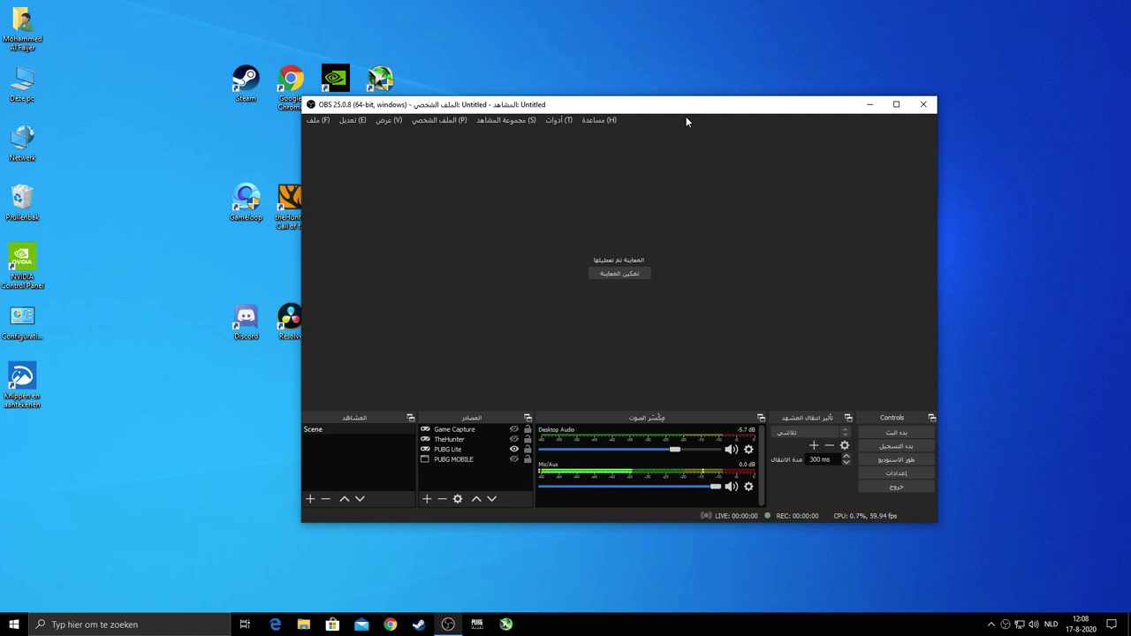
left_click_drag(595, 105, 781, 109)
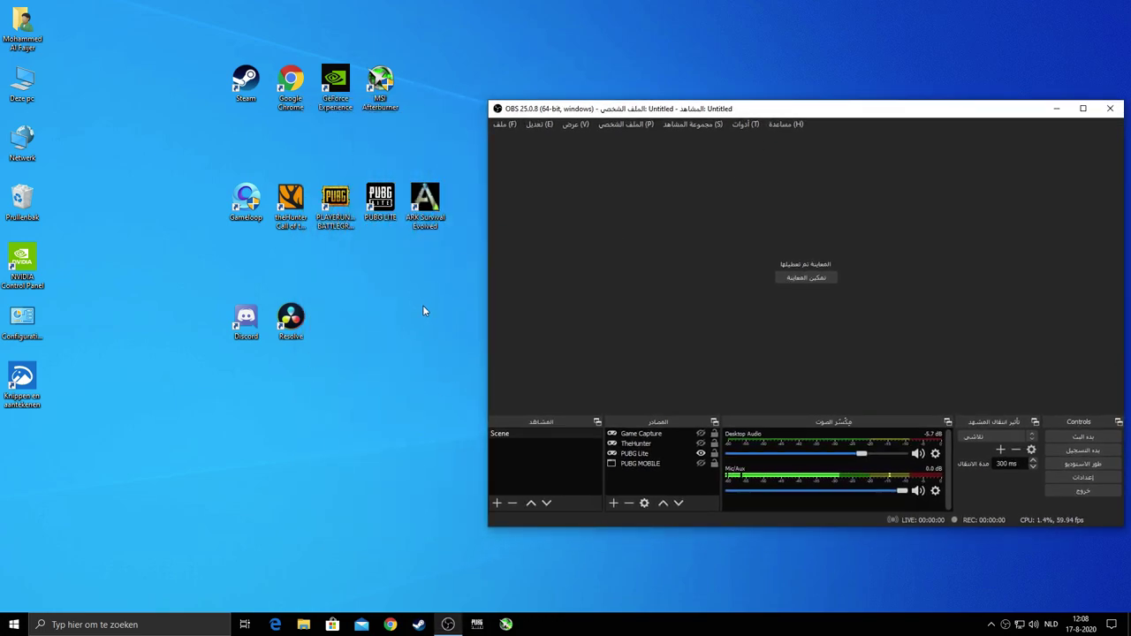
left_click_drag(579, 173, 503, 183)
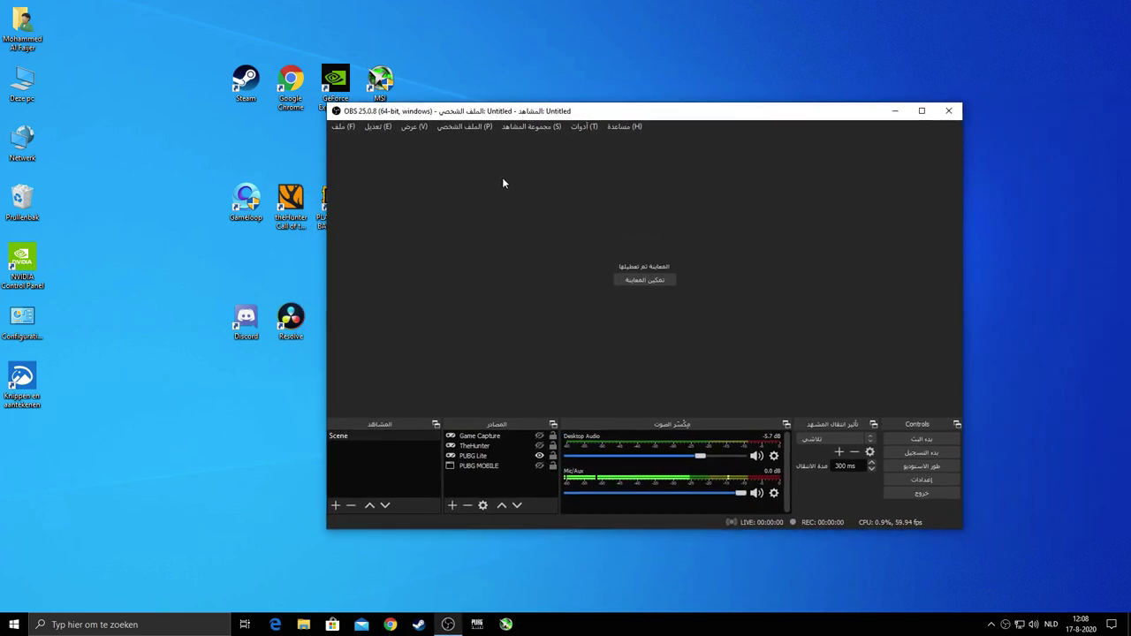
left_click(621, 281)
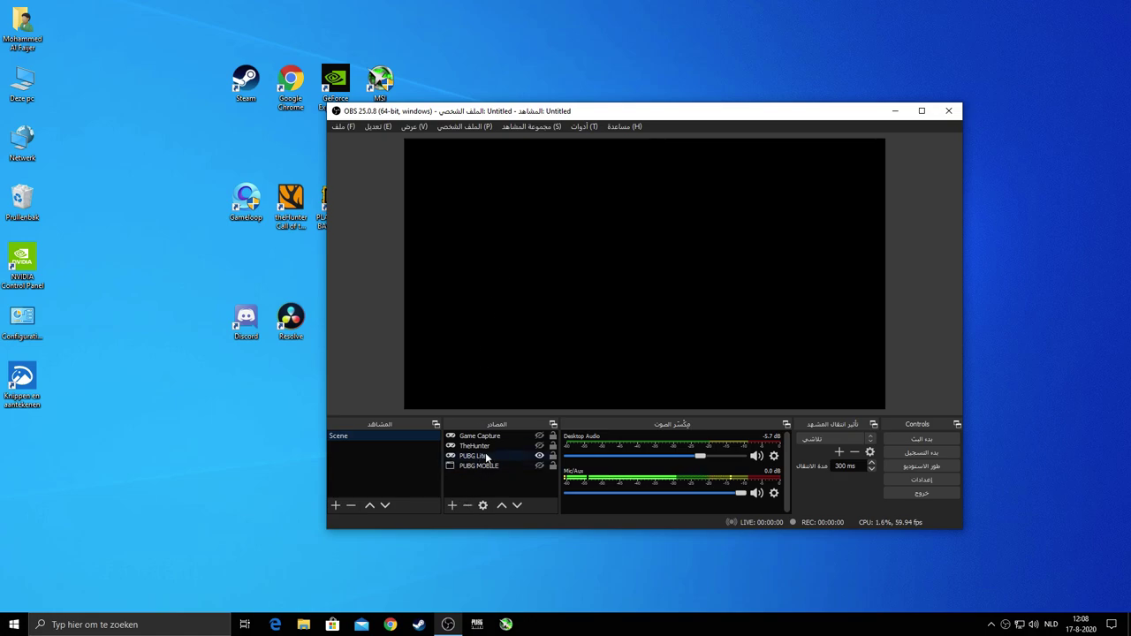
Add a Display Capture source with its default name, capturing display 1 at 1920x1080 with the cursor included.
left_click(452, 504)
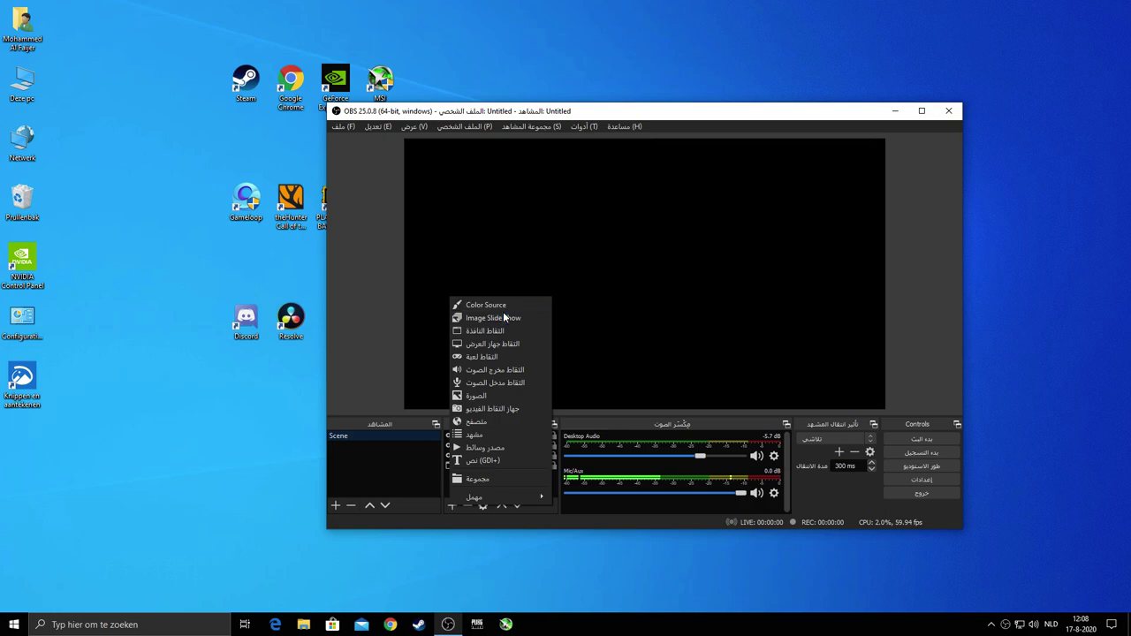
left_click(498, 346)
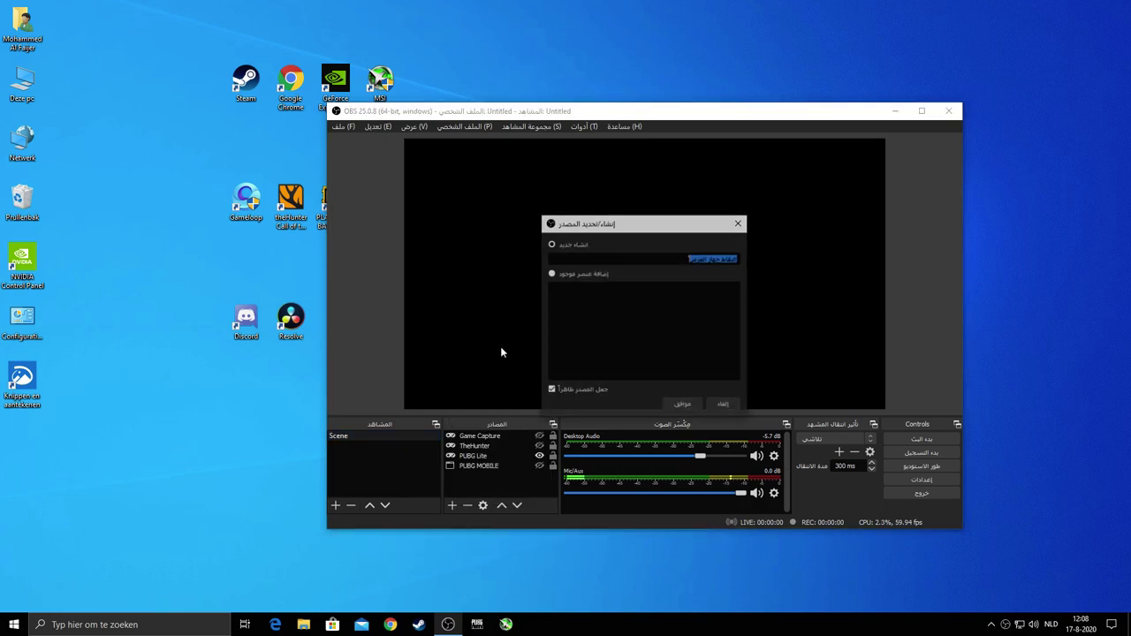
left_click(677, 406)
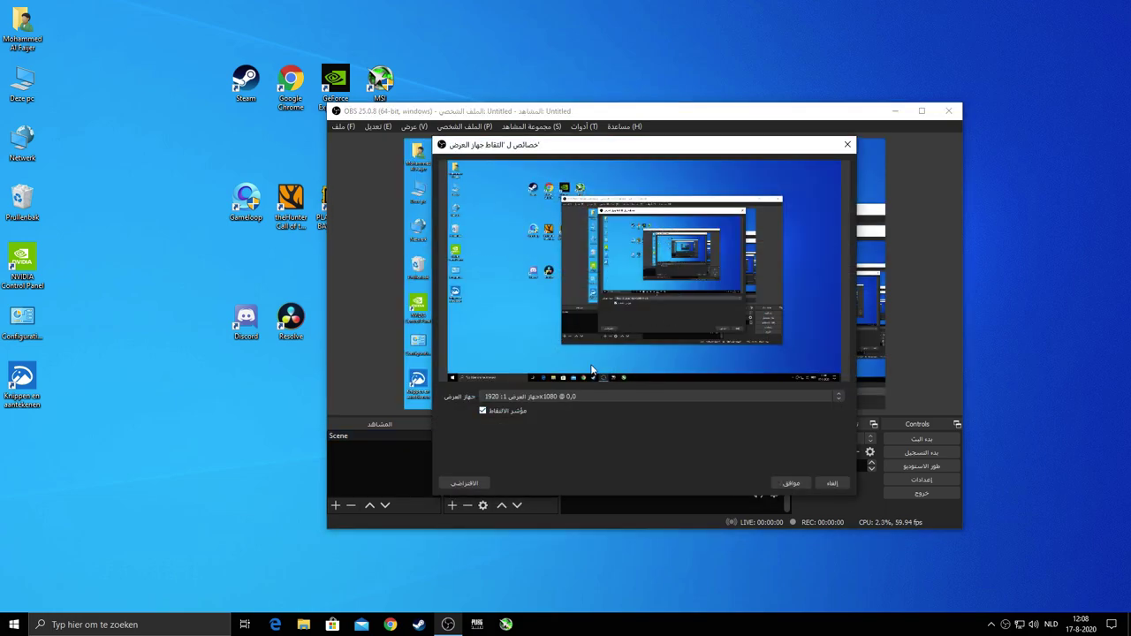
left_click(788, 483)
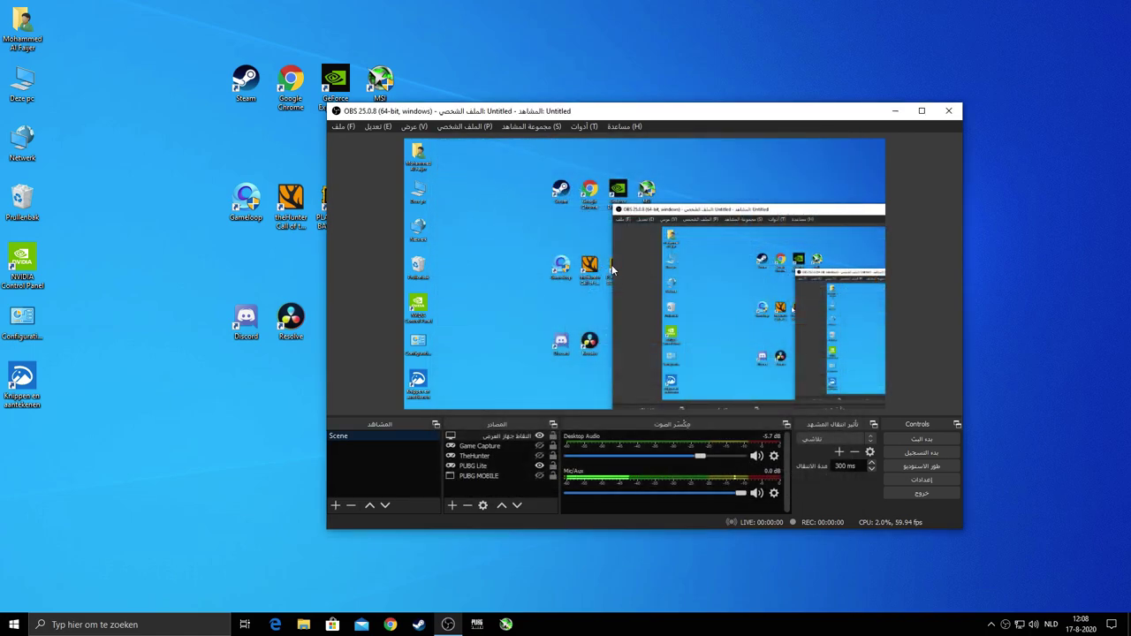
Switch the preview off and back on twice, and finish by disabling it.
right_click(572, 281)
left_click(539, 323)
right_click(575, 223)
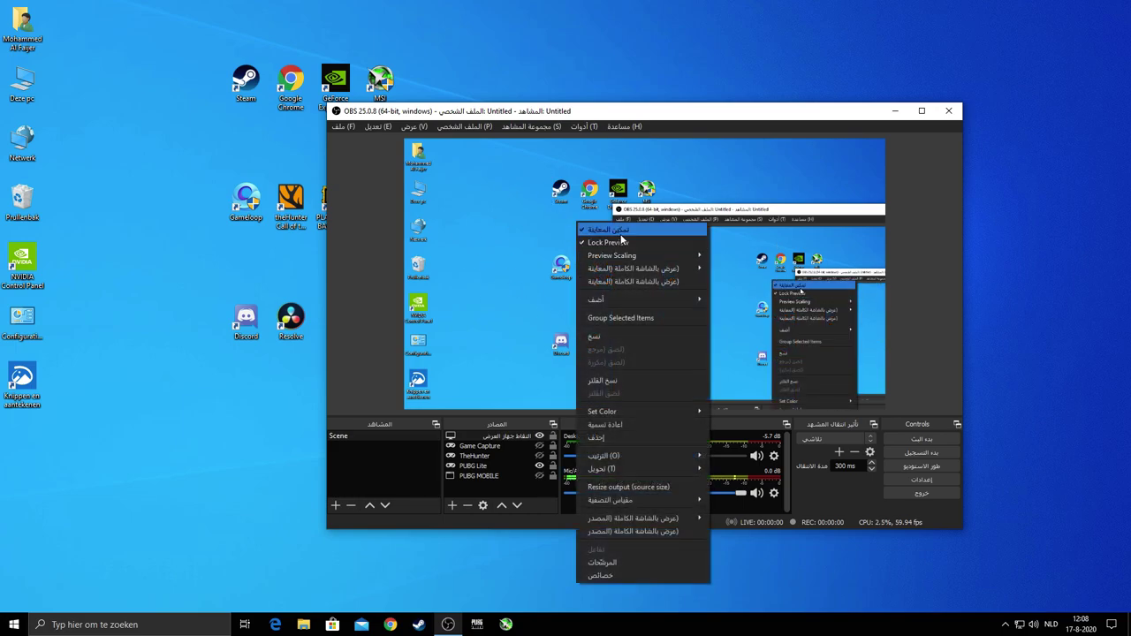
left_click(599, 241)
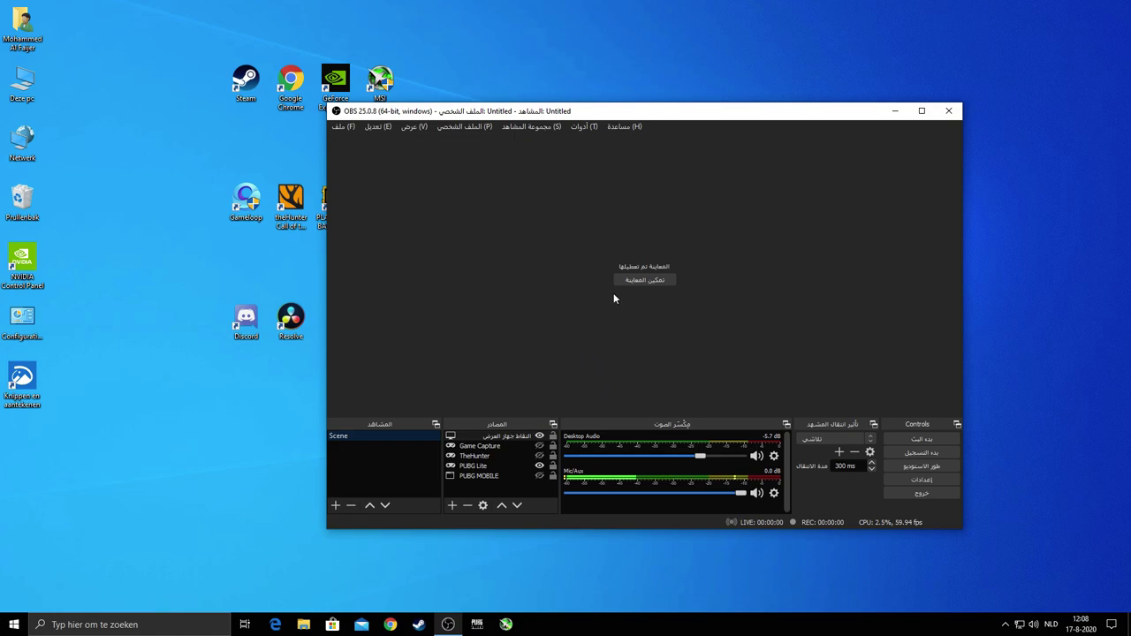
left_click(645, 280)
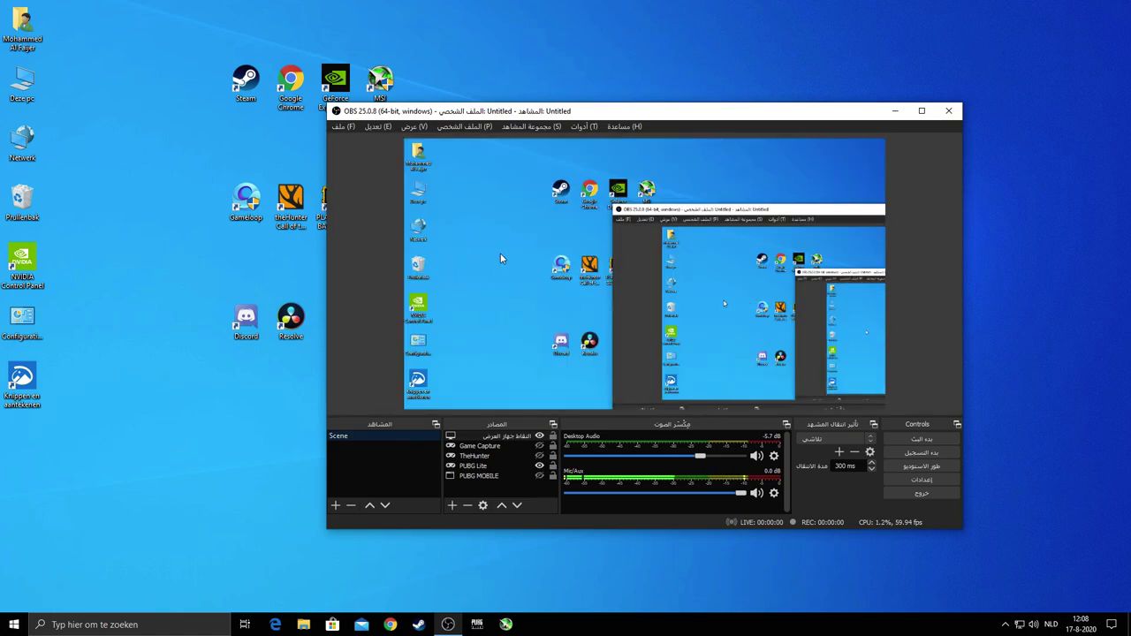
right_click(565, 238)
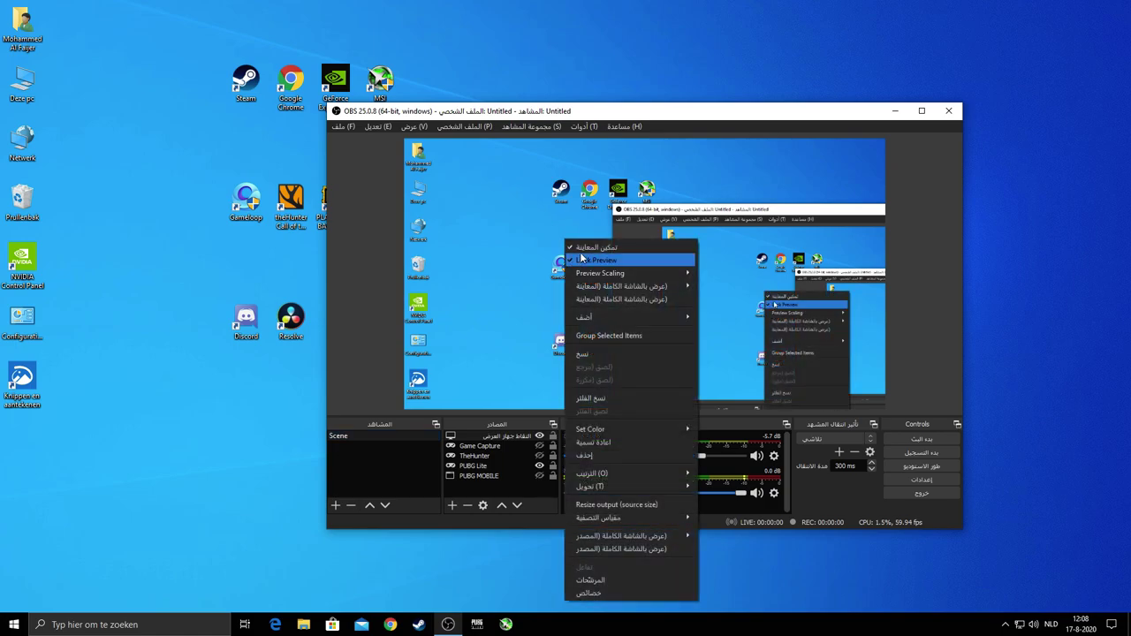
left_click(588, 252)
right_click(516, 252)
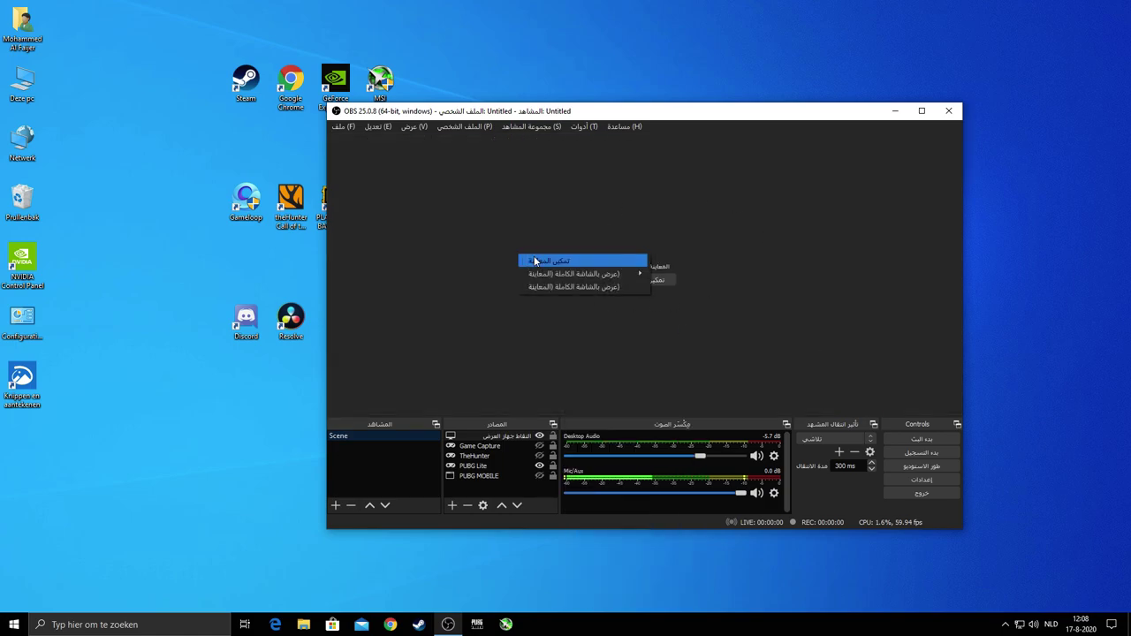
left_click(530, 259)
right_click(530, 259)
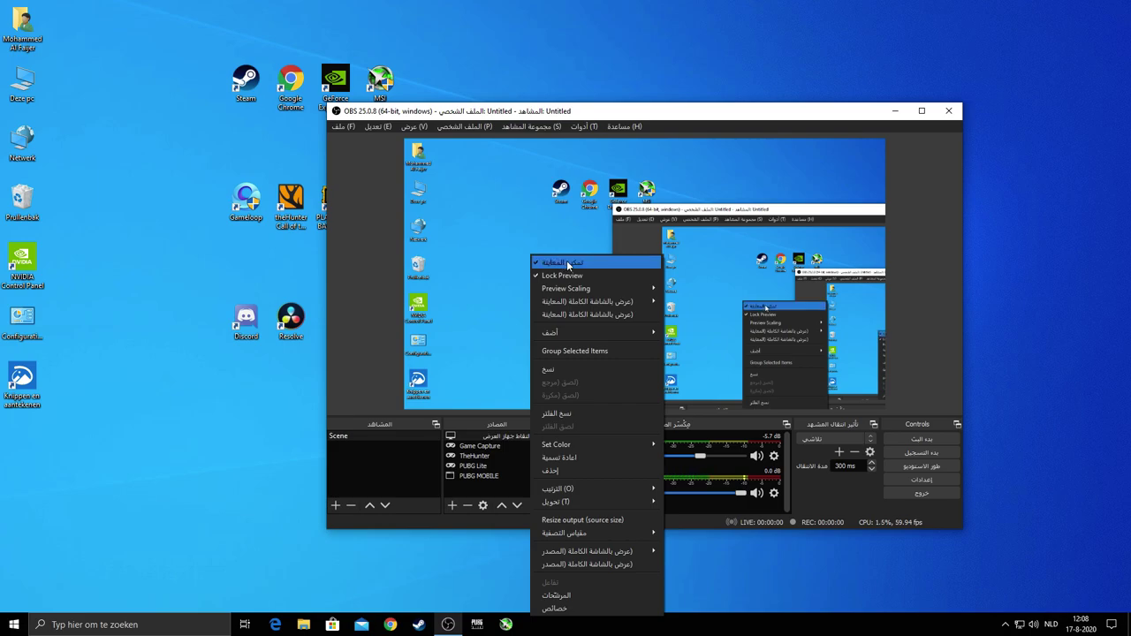
left_click(580, 262)
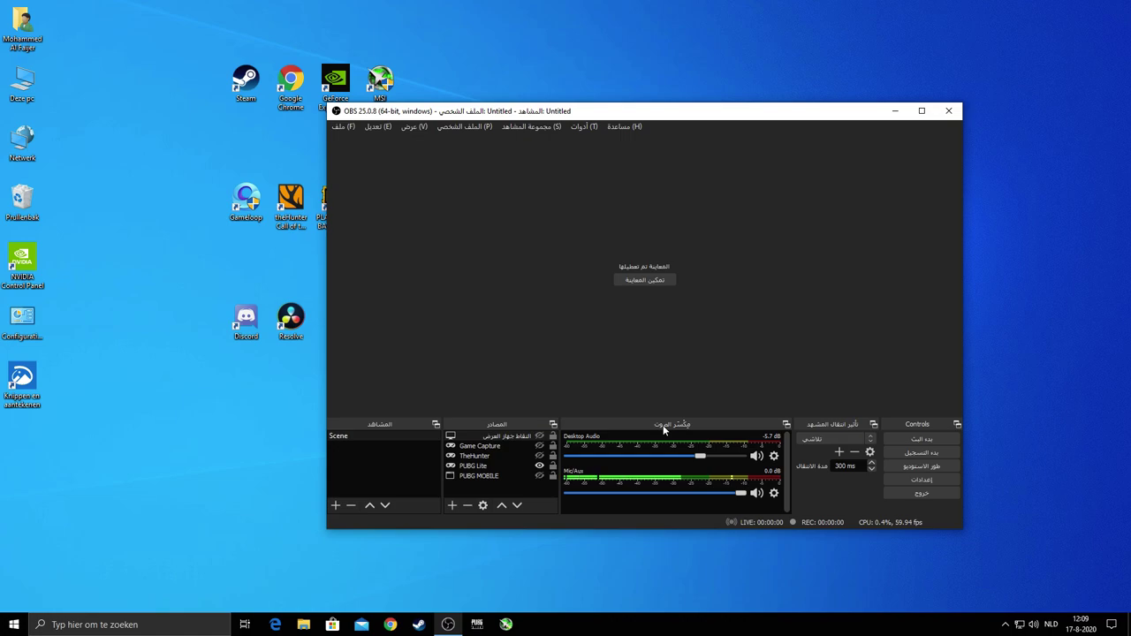
Open the video settings and examine the base (canvas) resolution value.
left_click(918, 481)
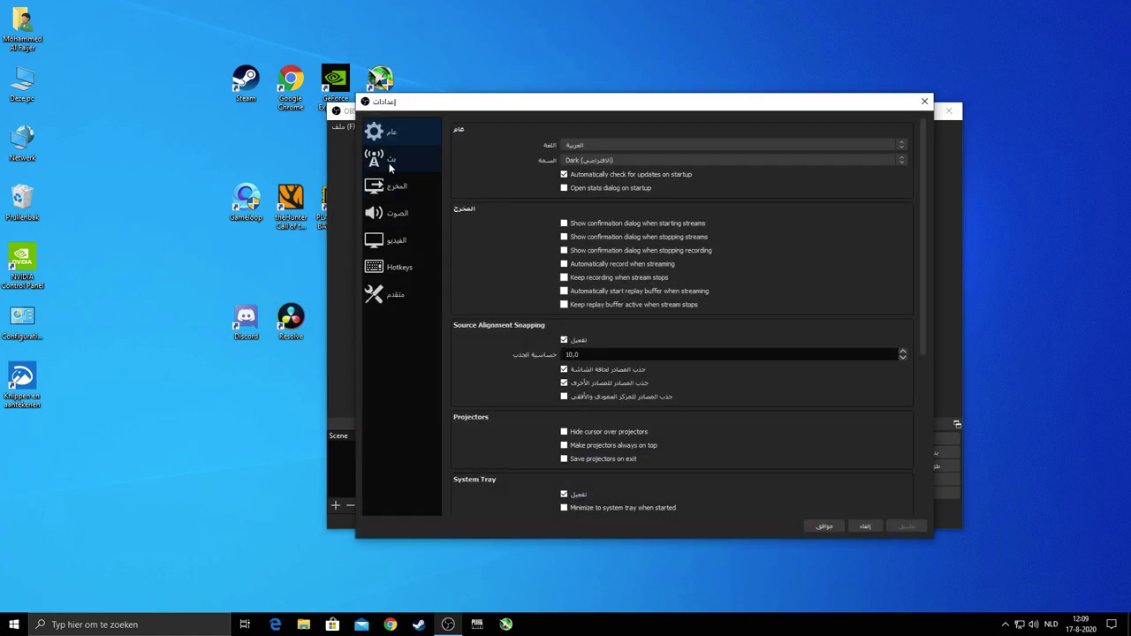
left_click(398, 242)
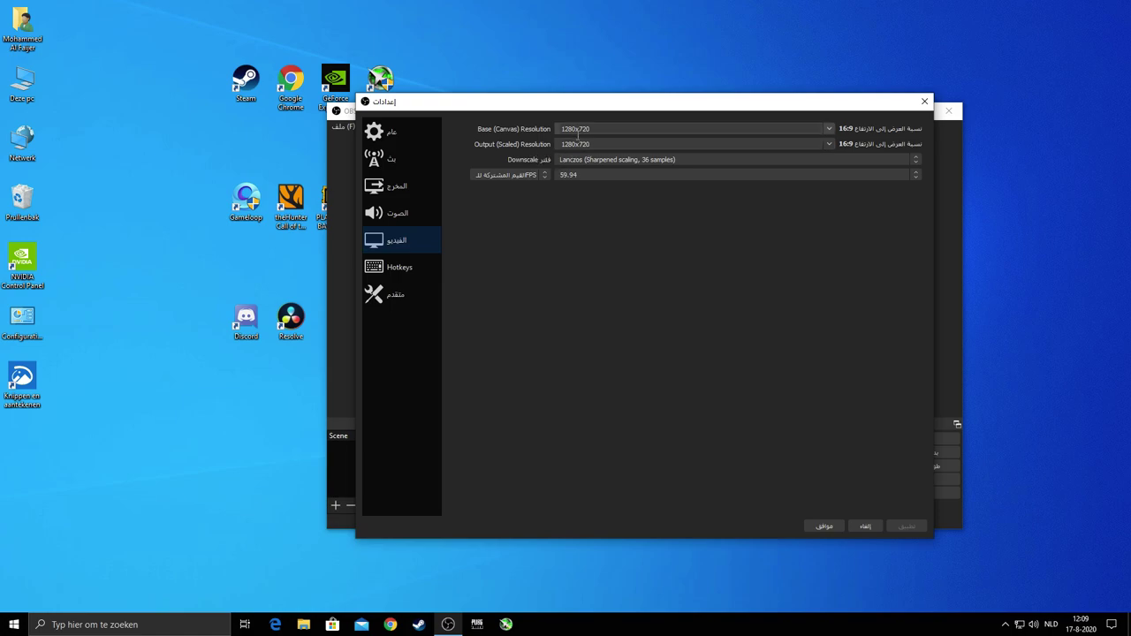
left_click_drag(591, 129, 562, 140)
left_click(586, 127)
double_click(591, 128)
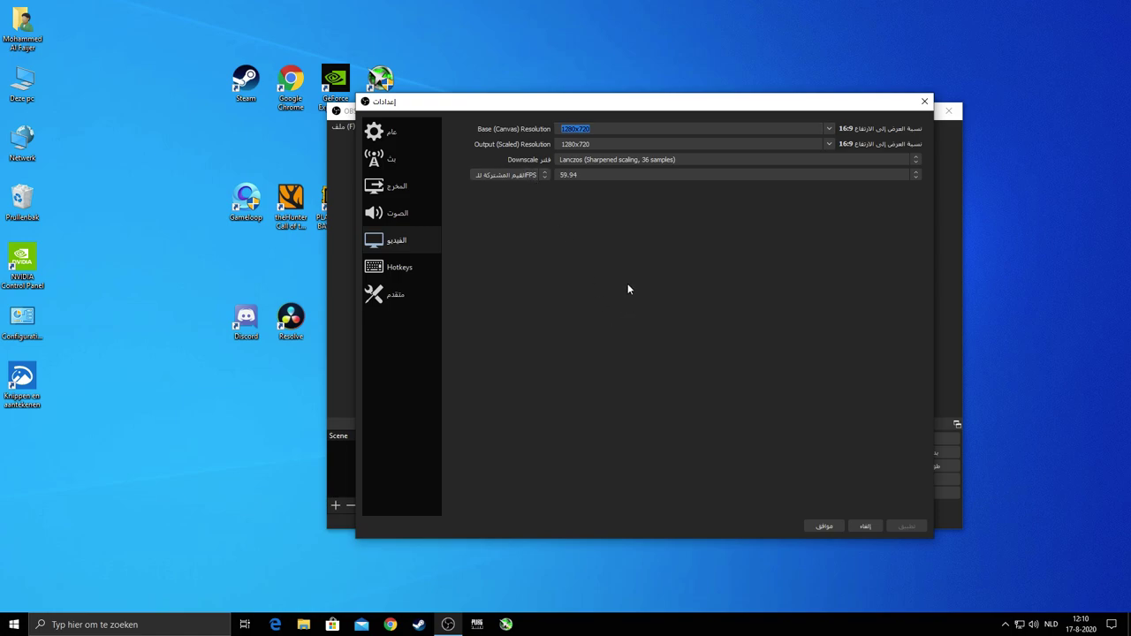
left_click(587, 129)
Try Bicubic (Sharpened scaling, 16 samples) as the downscale filter and settle on Lanczos (Sharpened scaling, 36 samples).
left_click(579, 160)
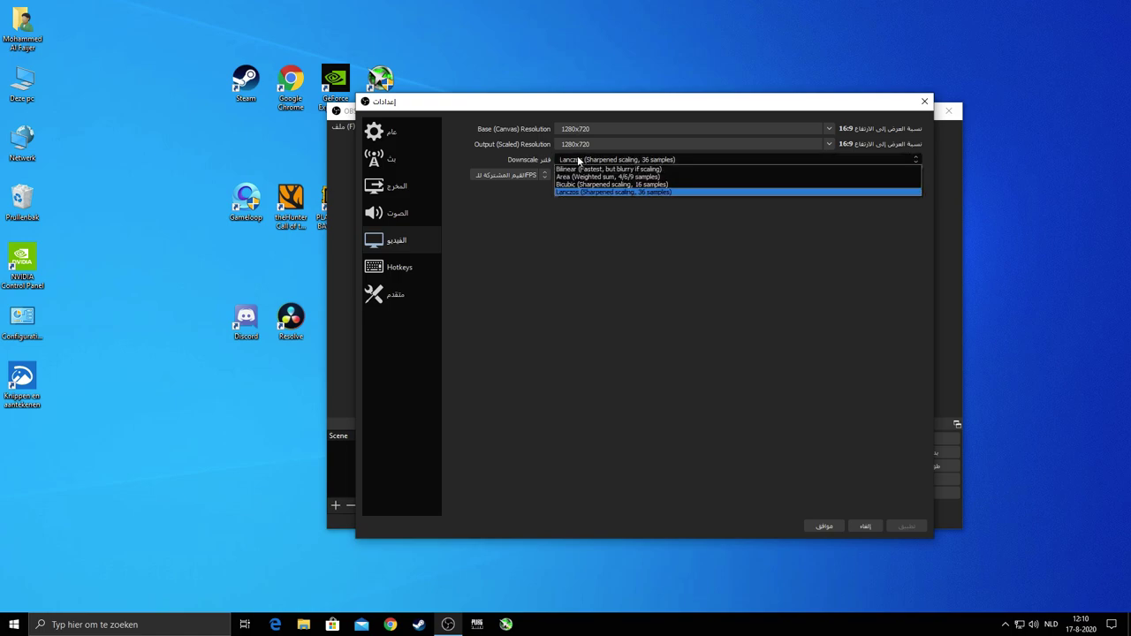
left_click(661, 185)
left_click(629, 159)
left_click(639, 187)
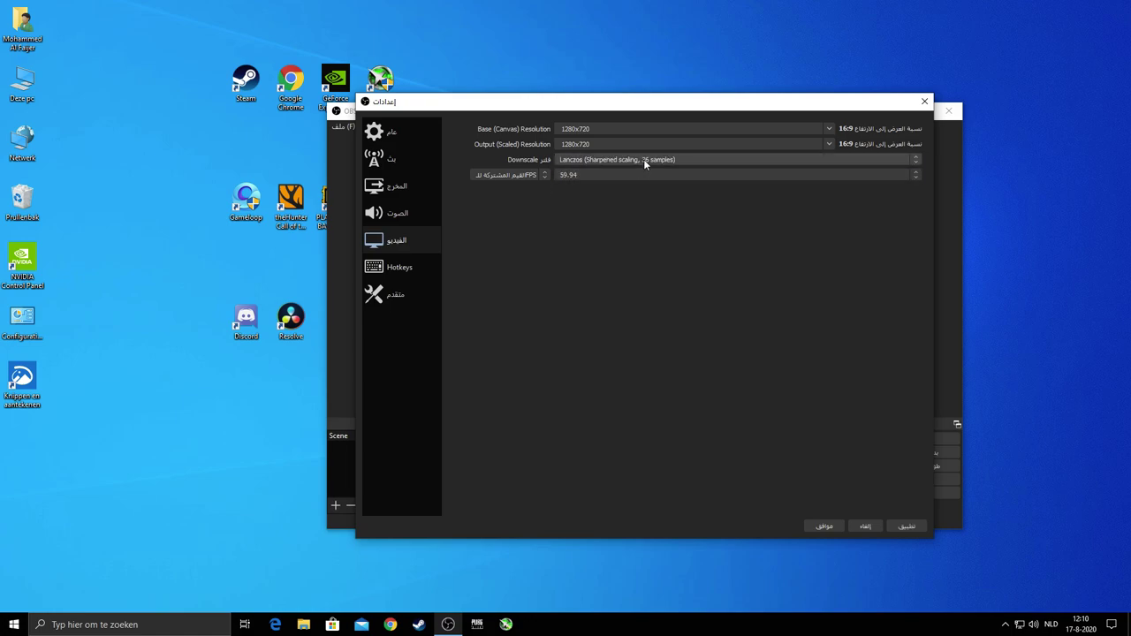
left_click(643, 159)
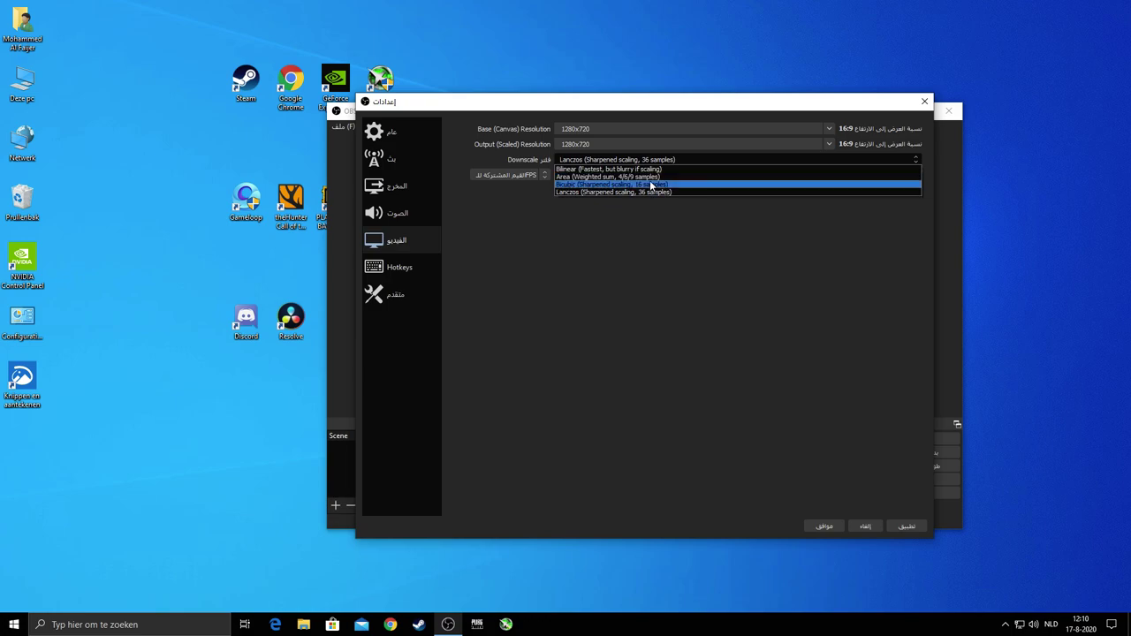
left_click(650, 184)
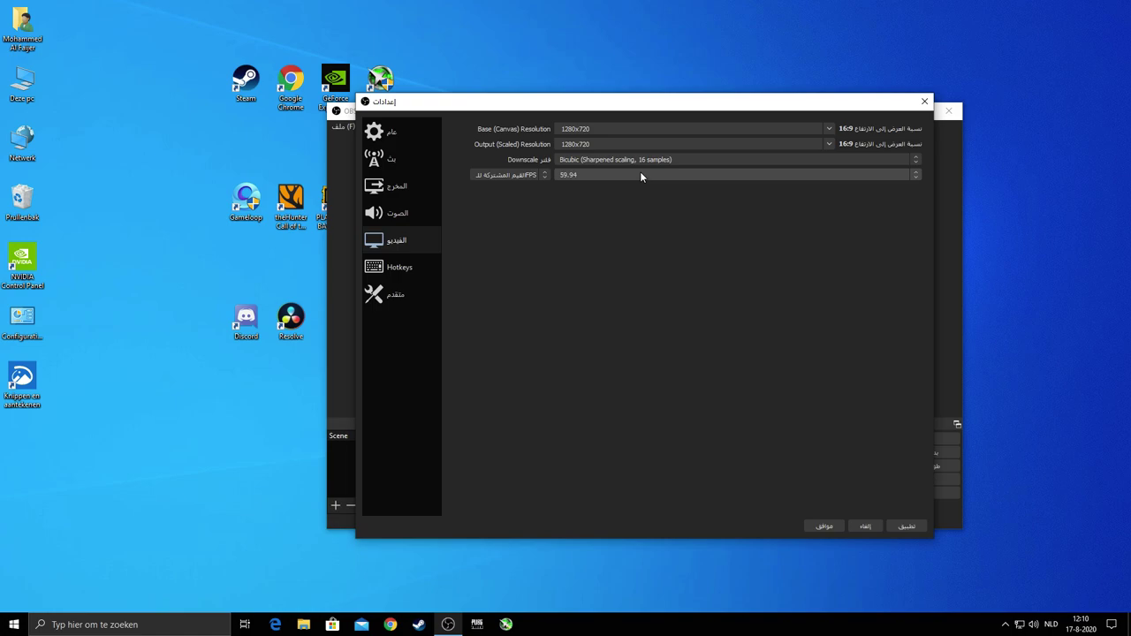
left_click(638, 161)
left_click(629, 187)
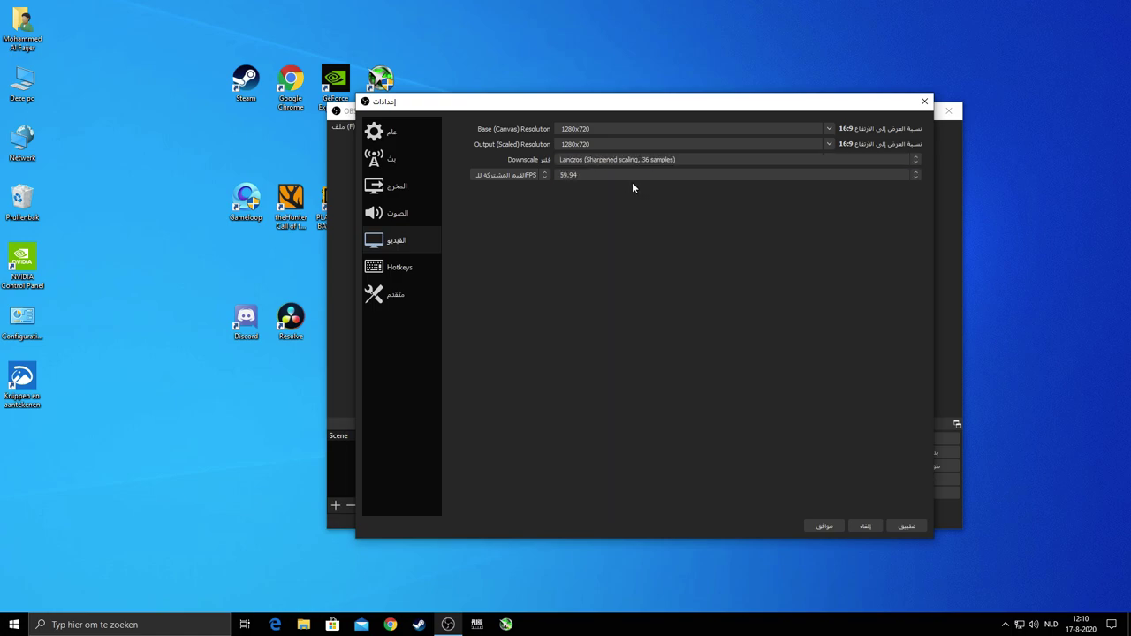
Set the common FPS value to 59.94.
left_click(566, 177)
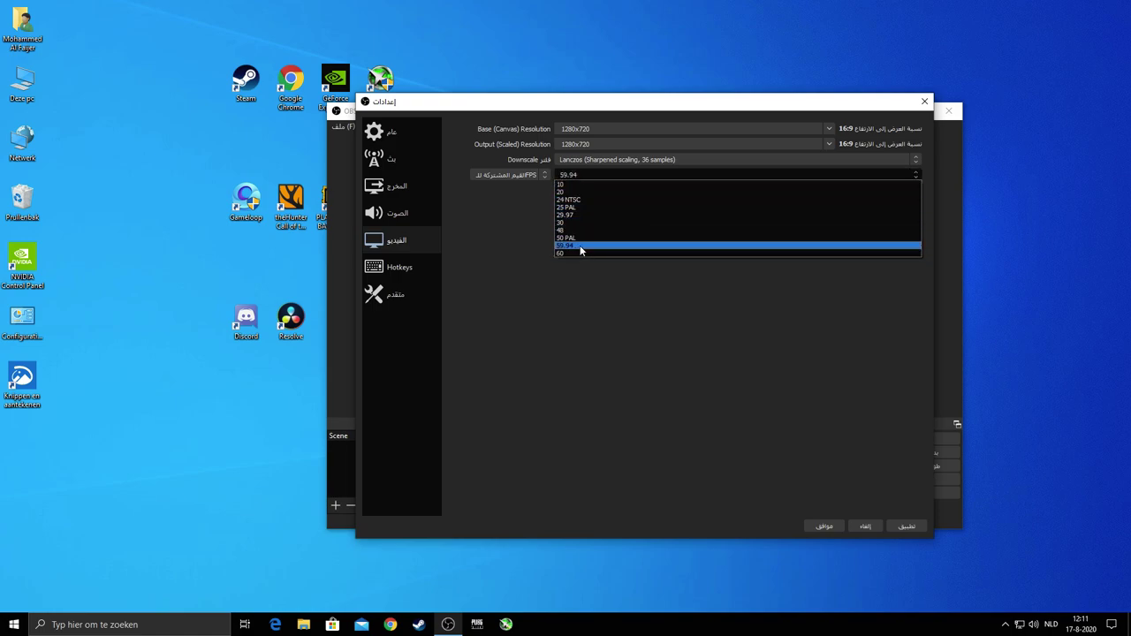
left_click(580, 245)
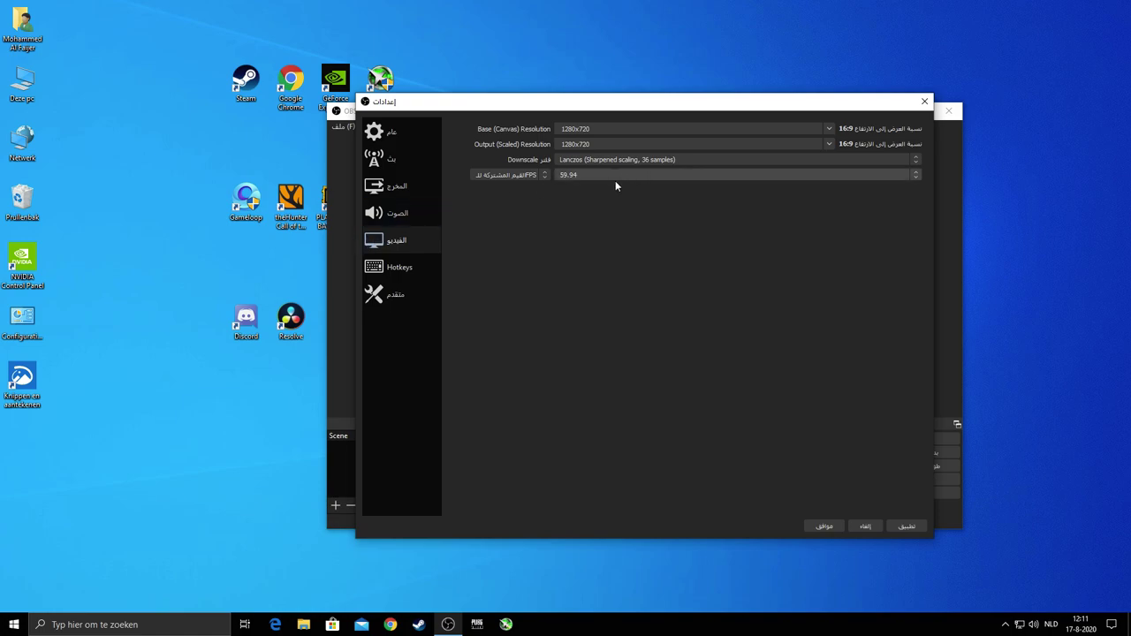
left_click(582, 174)
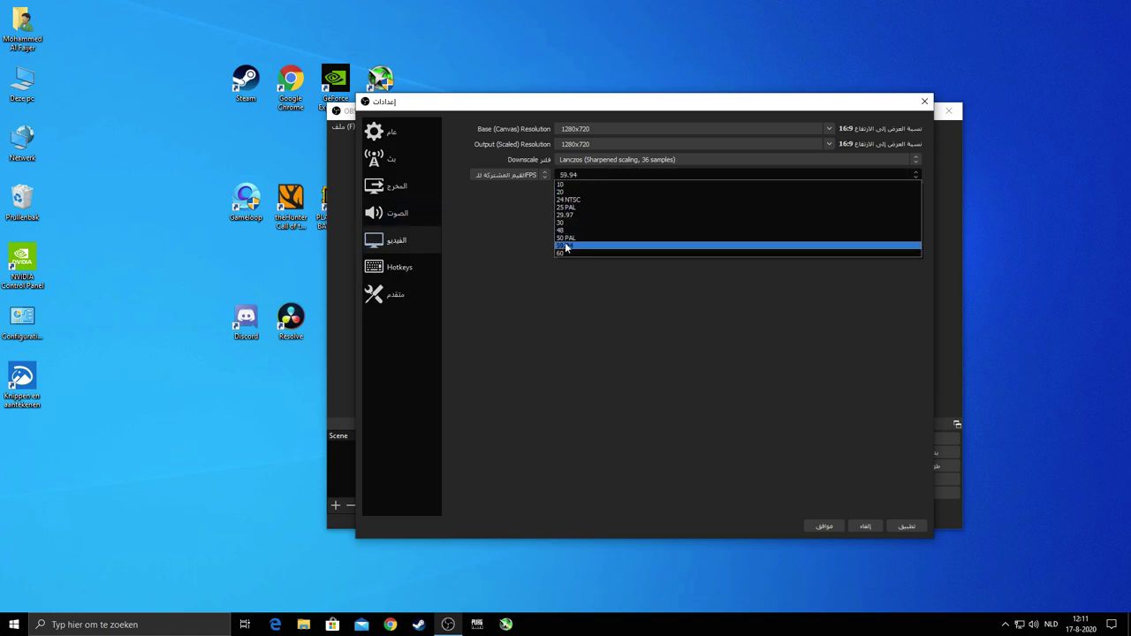
left_click(563, 248)
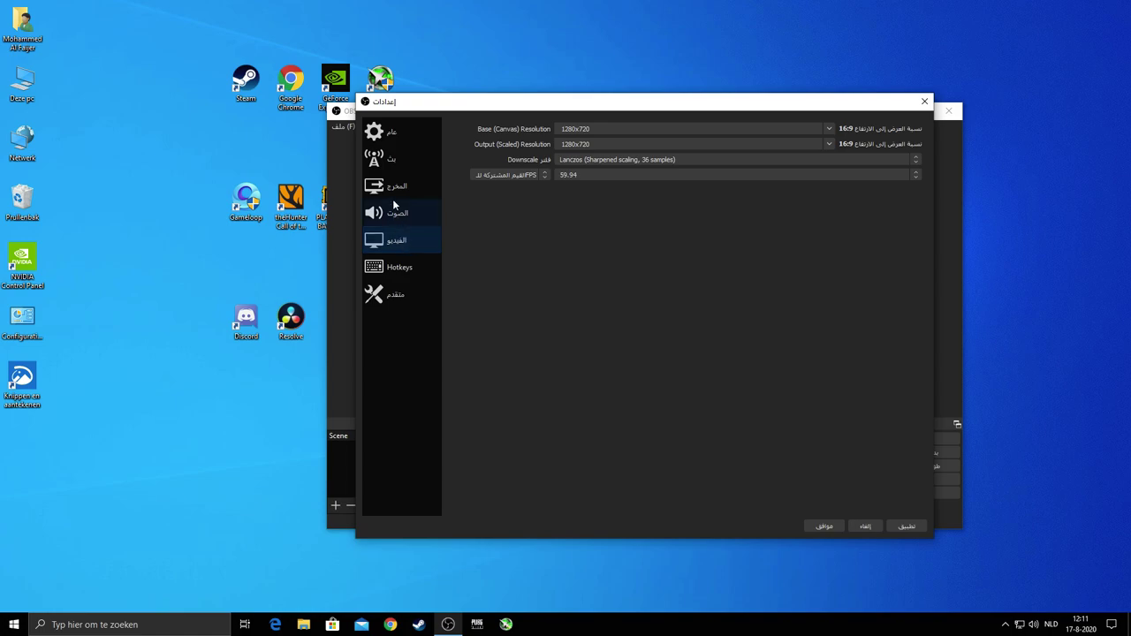
Look through the general settings and examine the available interface themes.
left_click(393, 132)
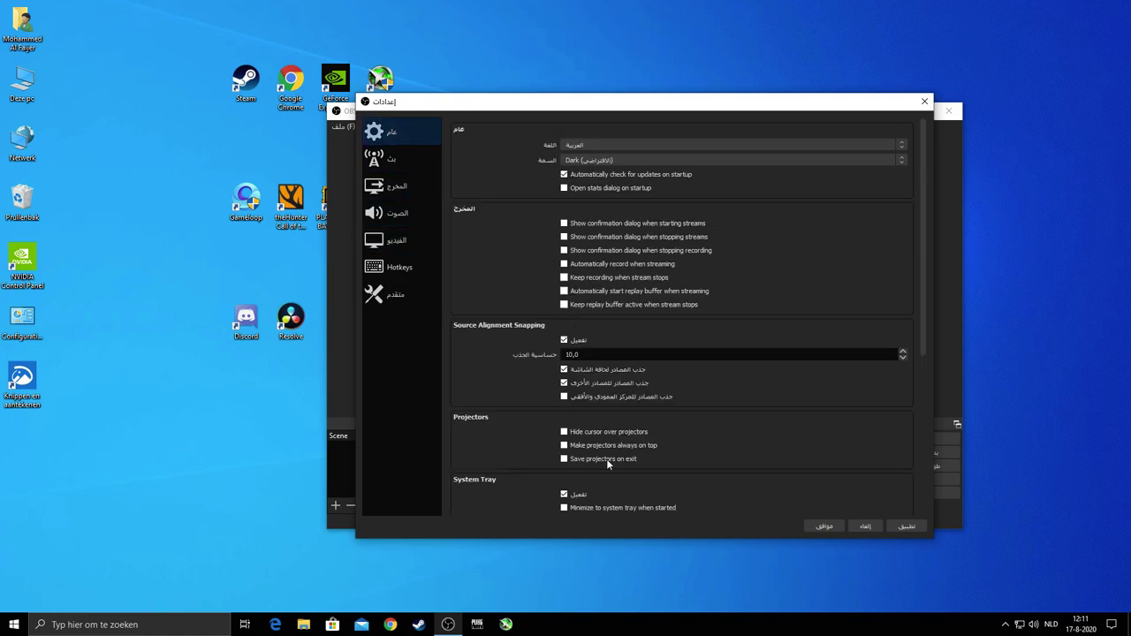
scroll(636, 424, "down", 5)
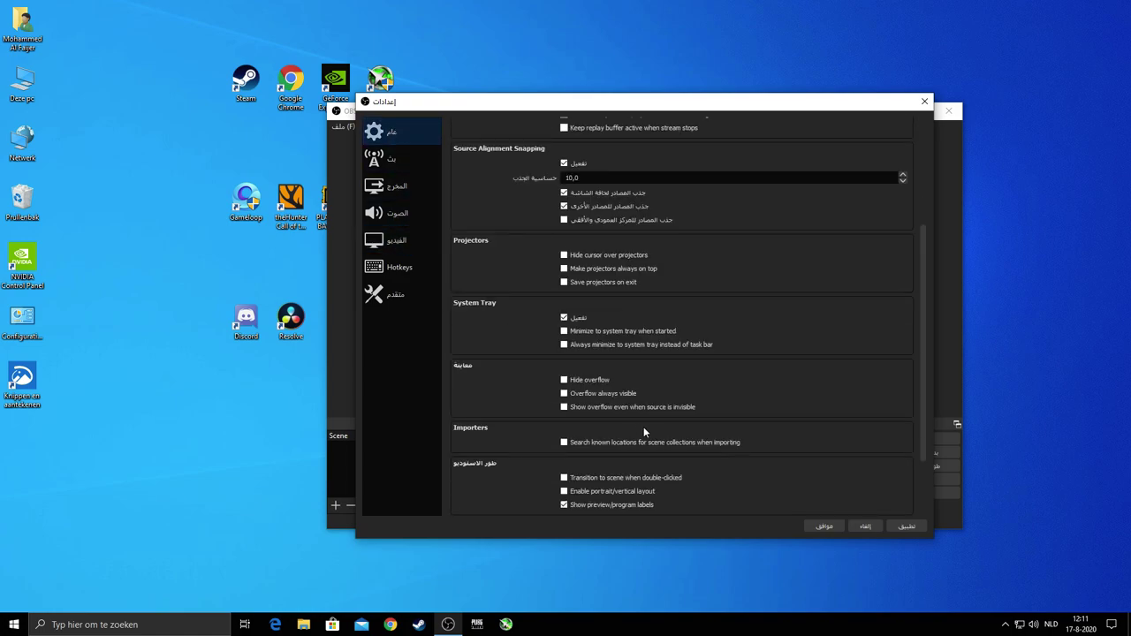
scroll(644, 426, "up", 5)
left_click(601, 160)
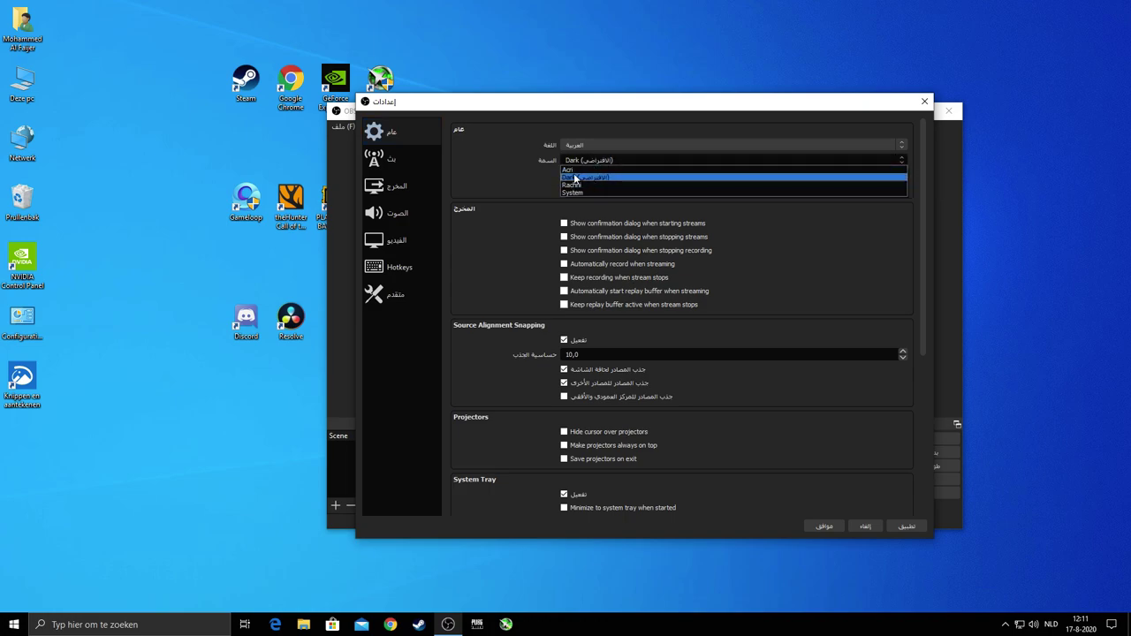
left_click(505, 190)
Examine the stream settings and the list of available streaming services.
left_click(406, 161)
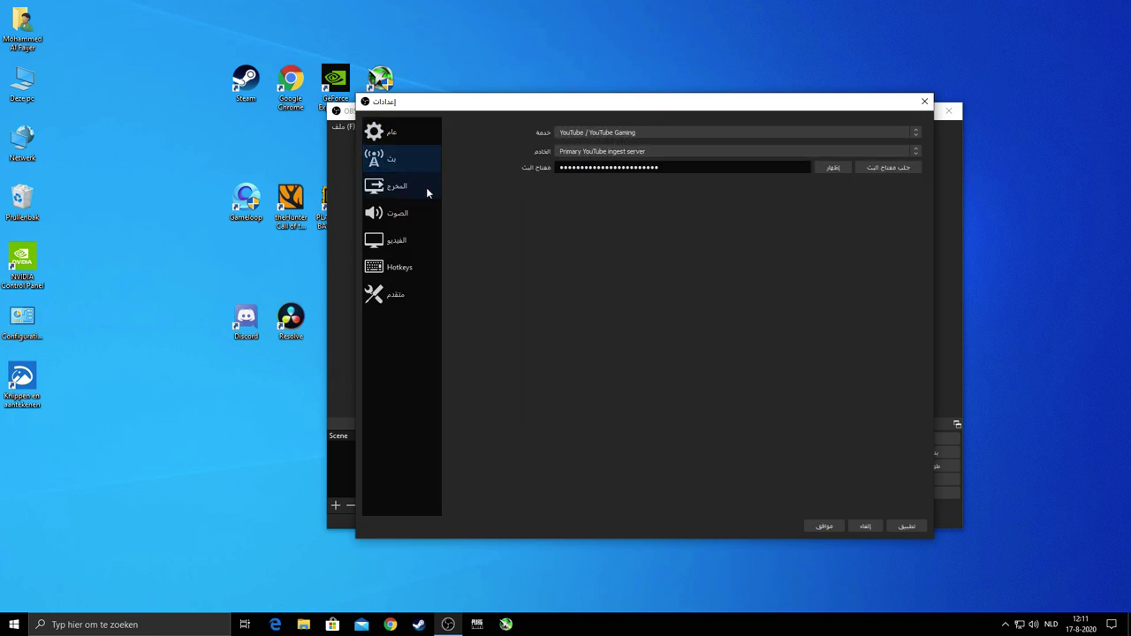
left_click(643, 132)
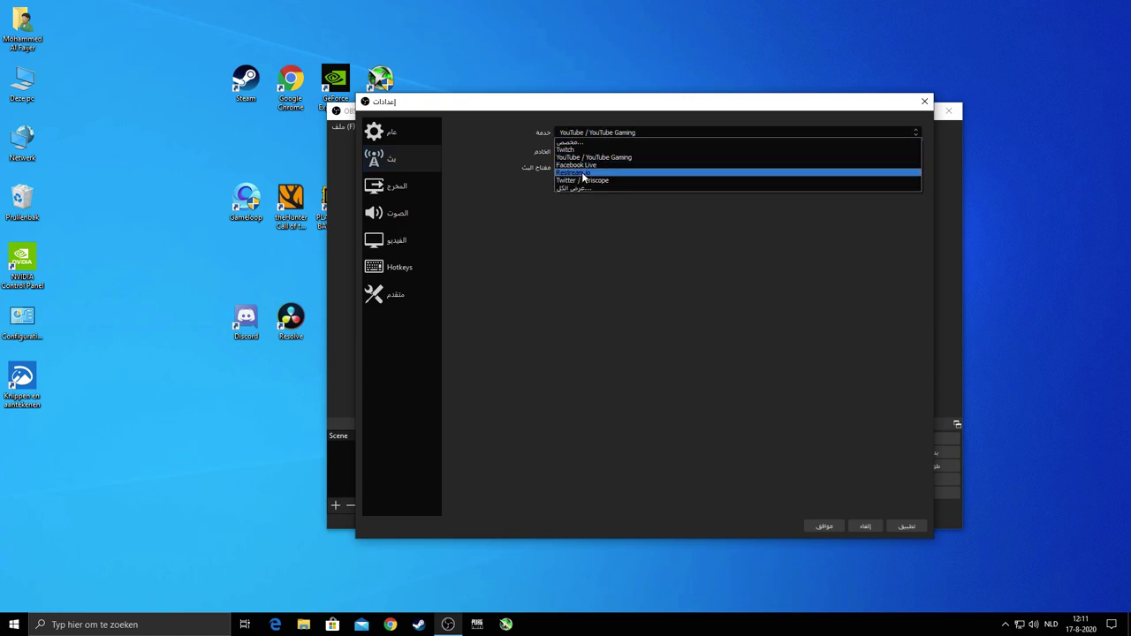
left_click(572, 195)
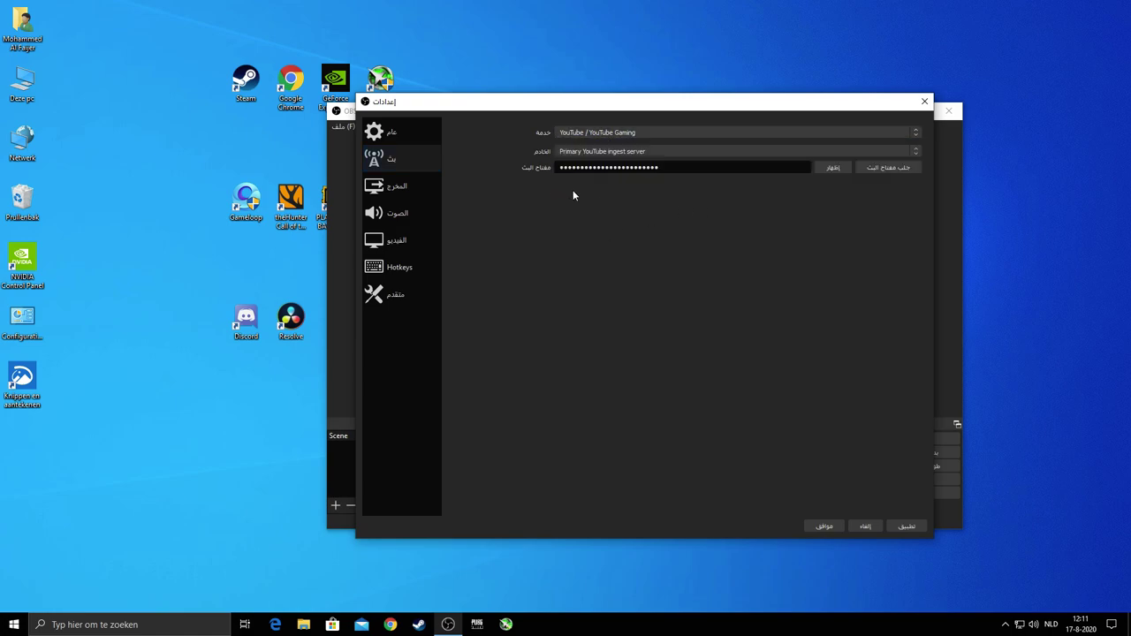
Try x264 as the streaming encoder in the output settings.
left_click(404, 193)
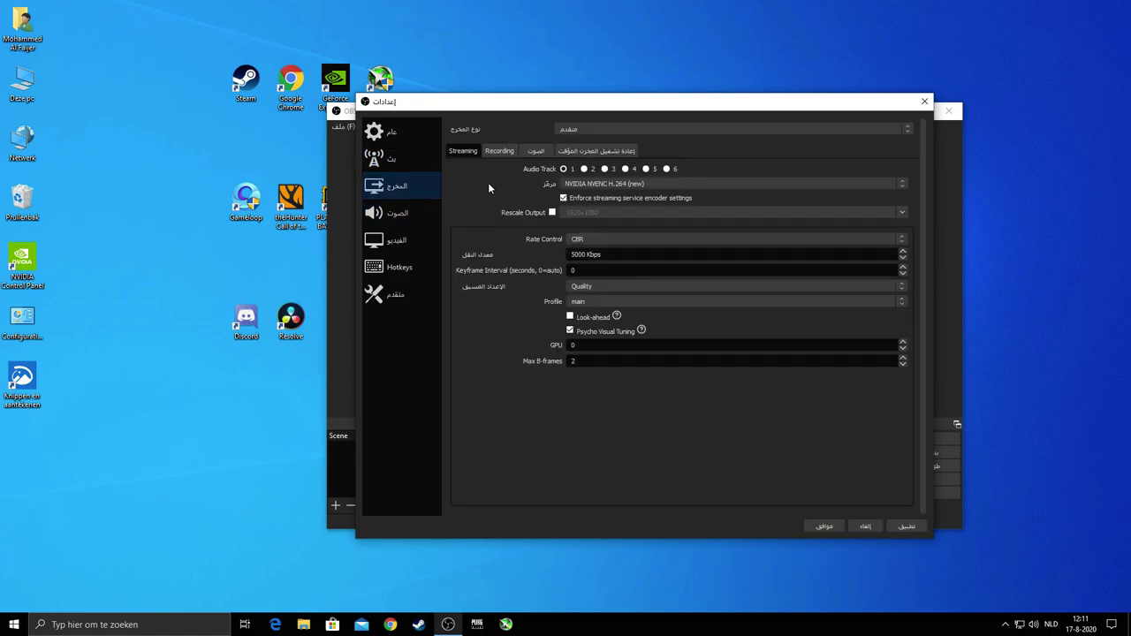
left_click(604, 184)
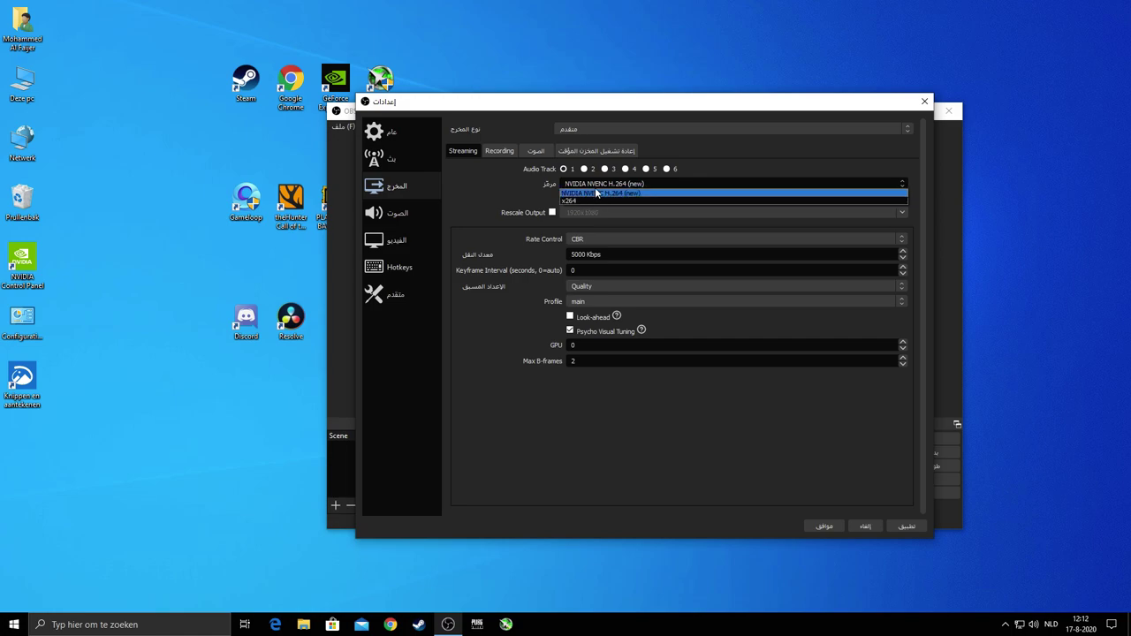
left_click(602, 189)
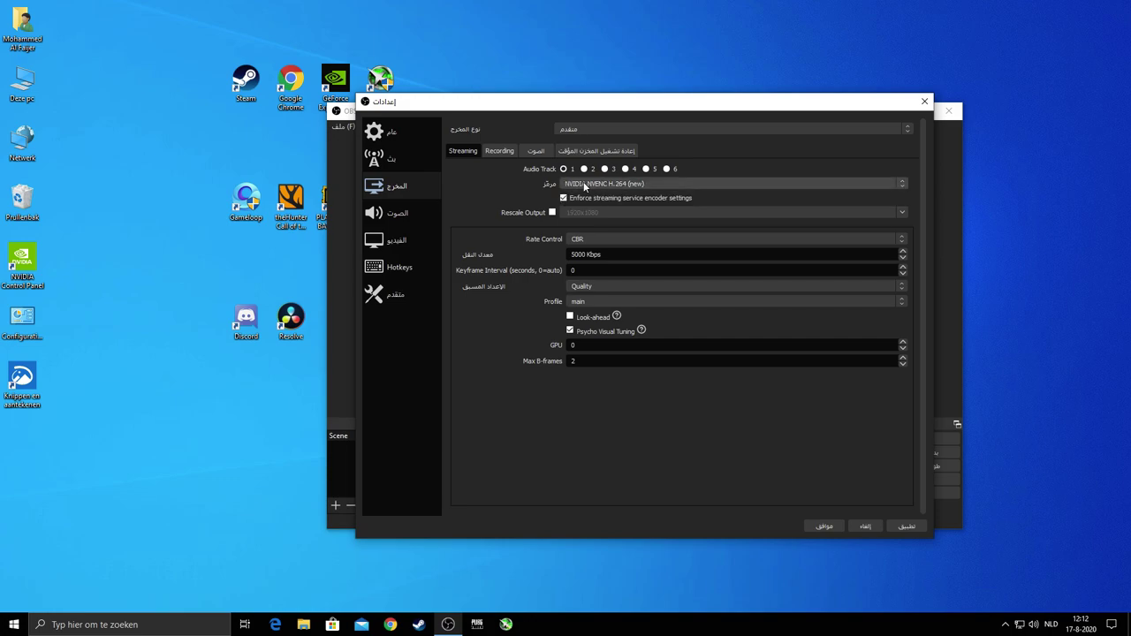
left_click(590, 187)
left_click(579, 199)
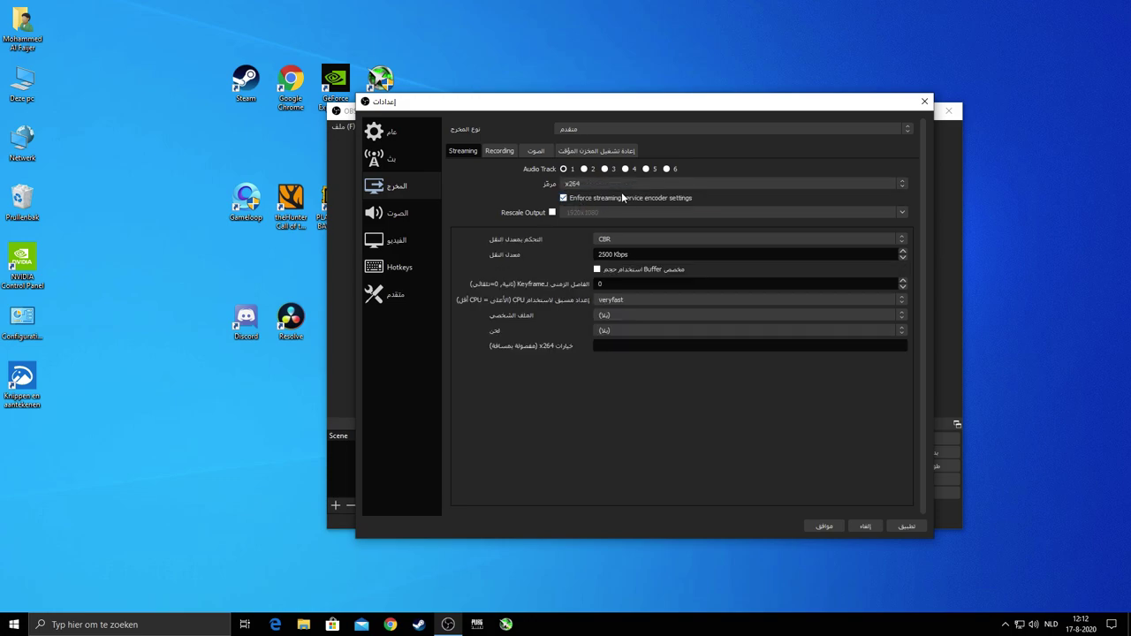
left_click(569, 186)
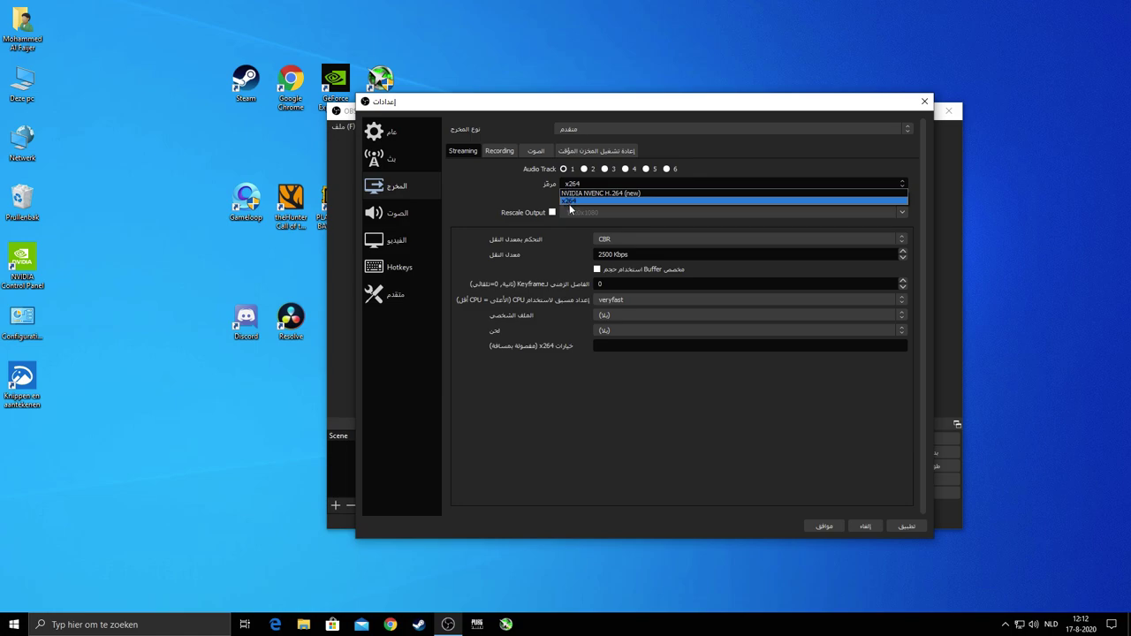
left_click(569, 201)
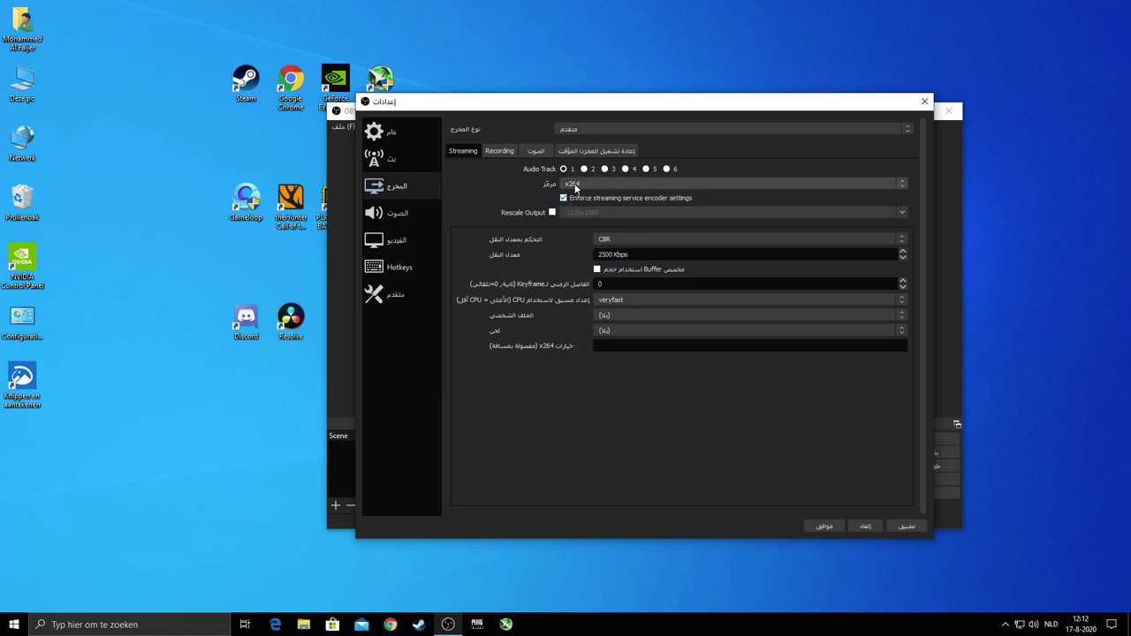
Set the streaming encoder to NVIDIA NVENC H.264 (new).
left_click(573, 183)
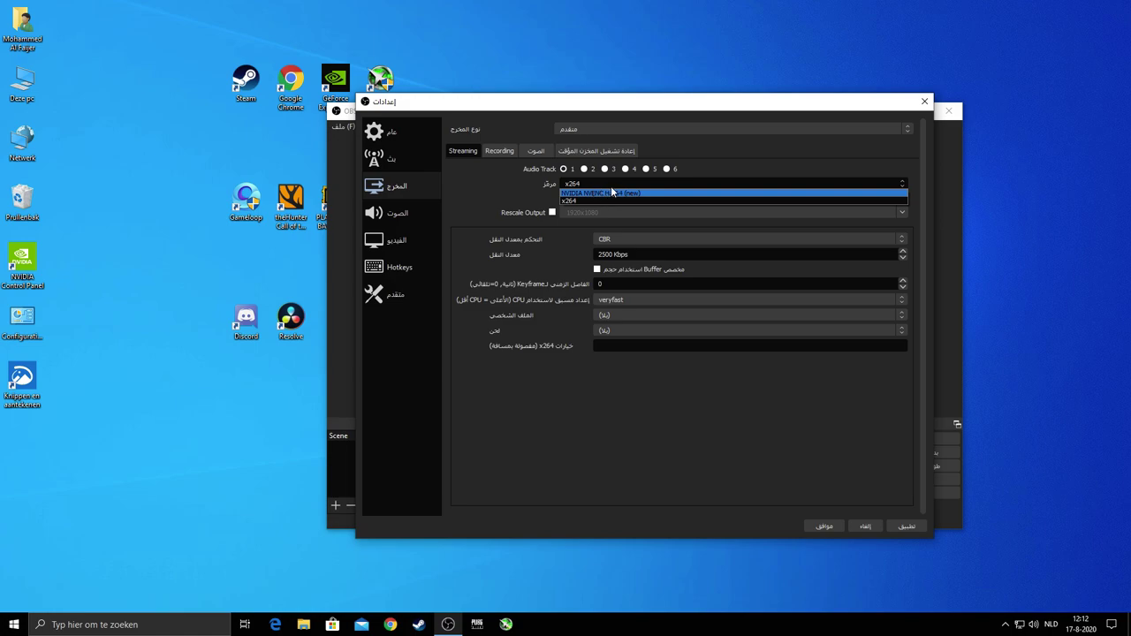
left_click(615, 192)
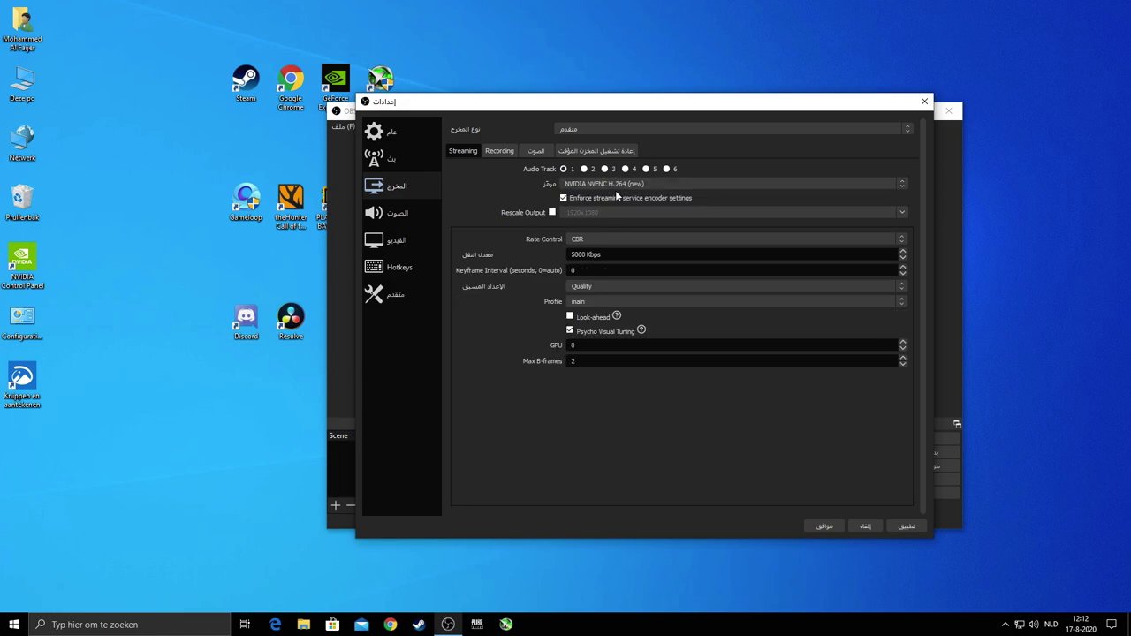
left_click(576, 184)
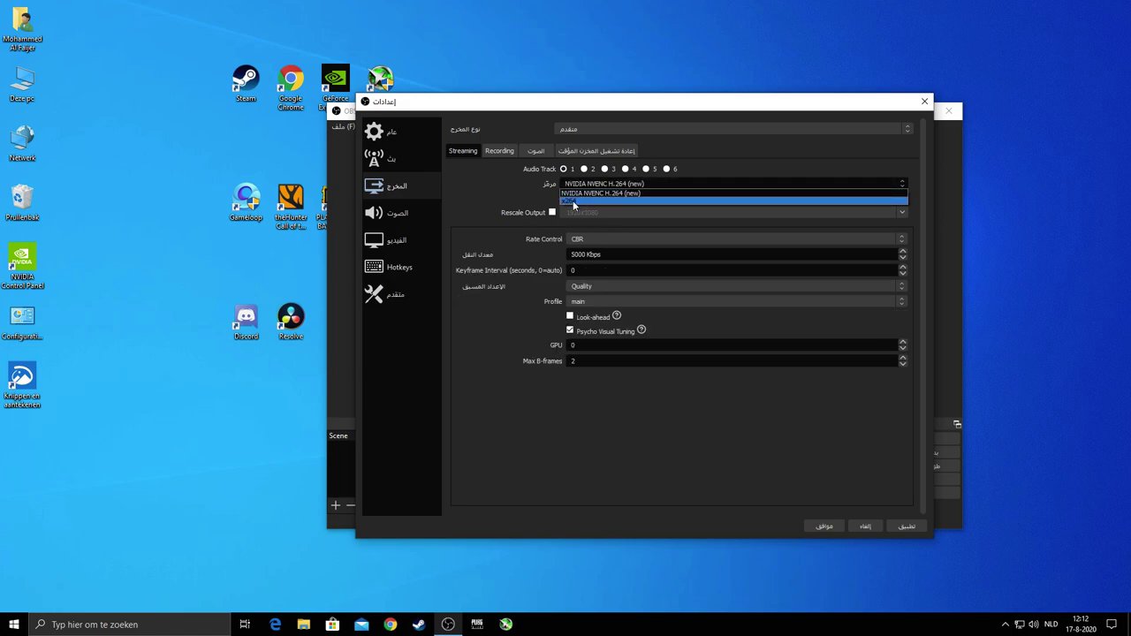
left_click(601, 191)
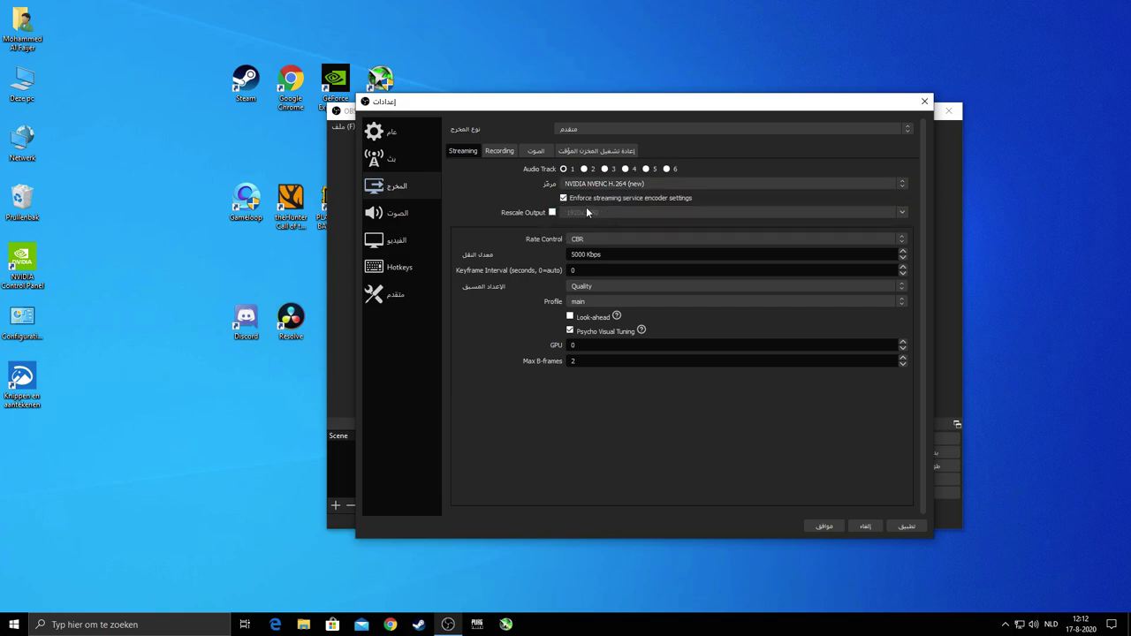
left_click(579, 182)
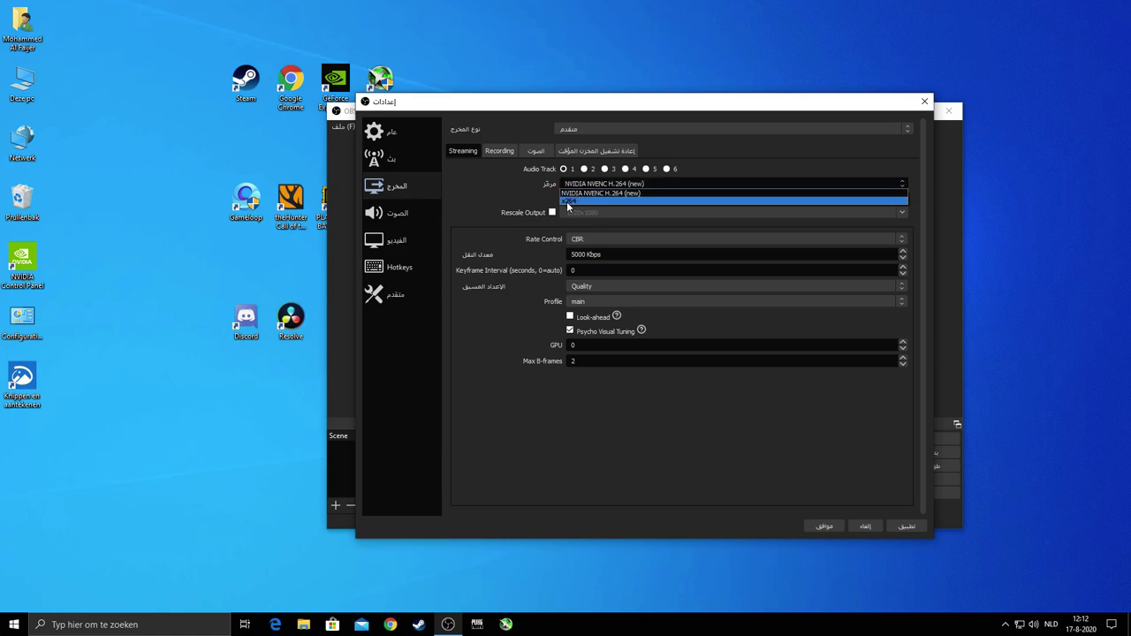
left_click(570, 192)
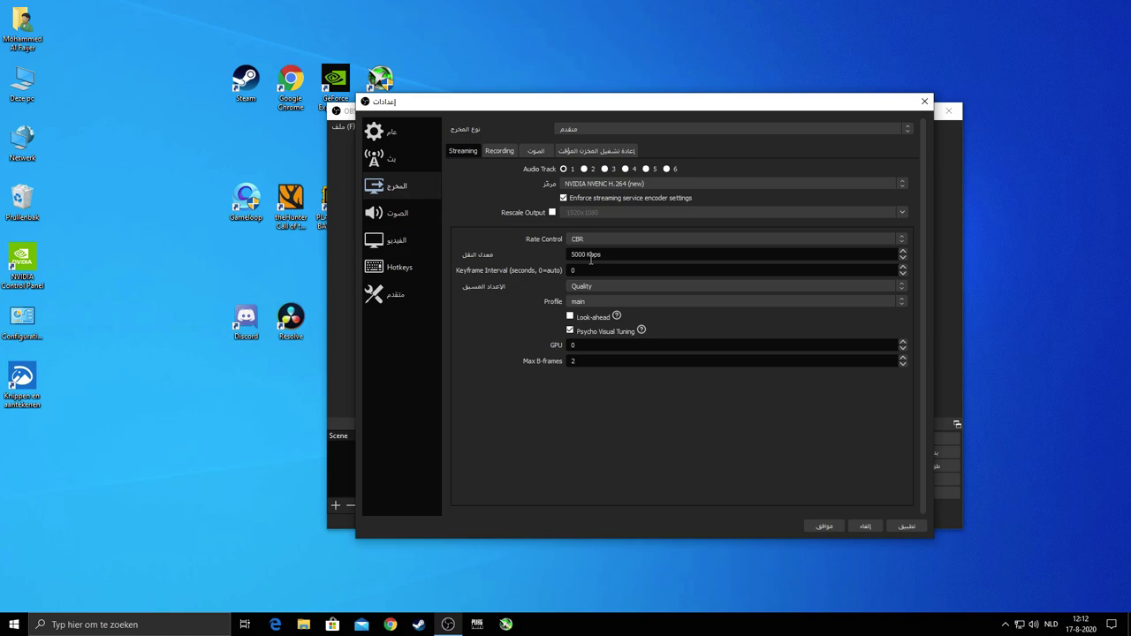
Set the streaming bitrate to 3000 Kbps.
left_click(619, 259)
left_click_drag(619, 261, 556, 259)
double_click(591, 257)
left_click(616, 262)
double_click(592, 258)
type("3000")
Set the streaming keyframe interval to 2 seconds and keep main as the encoder profile.
left_click(575, 273)
left_click(570, 303)
left_click(582, 325)
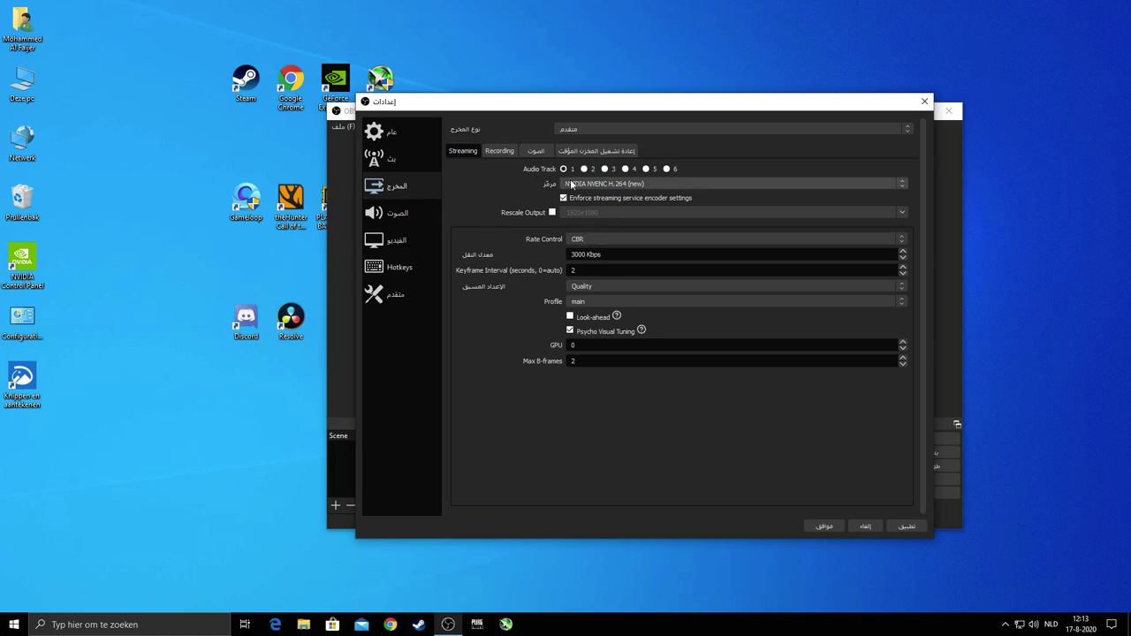
Replace the streaming bitrate with a different value.
double_click(591, 260)
type("4")
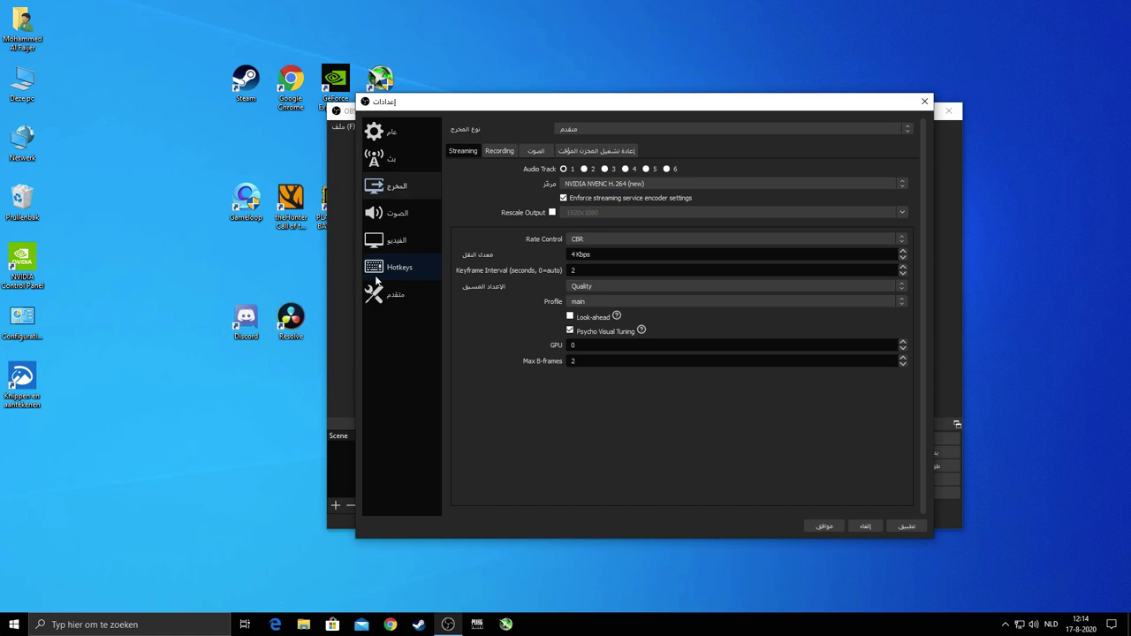
type("00")
Set the recording format to mp4 in the output settings.
left_click(498, 153)
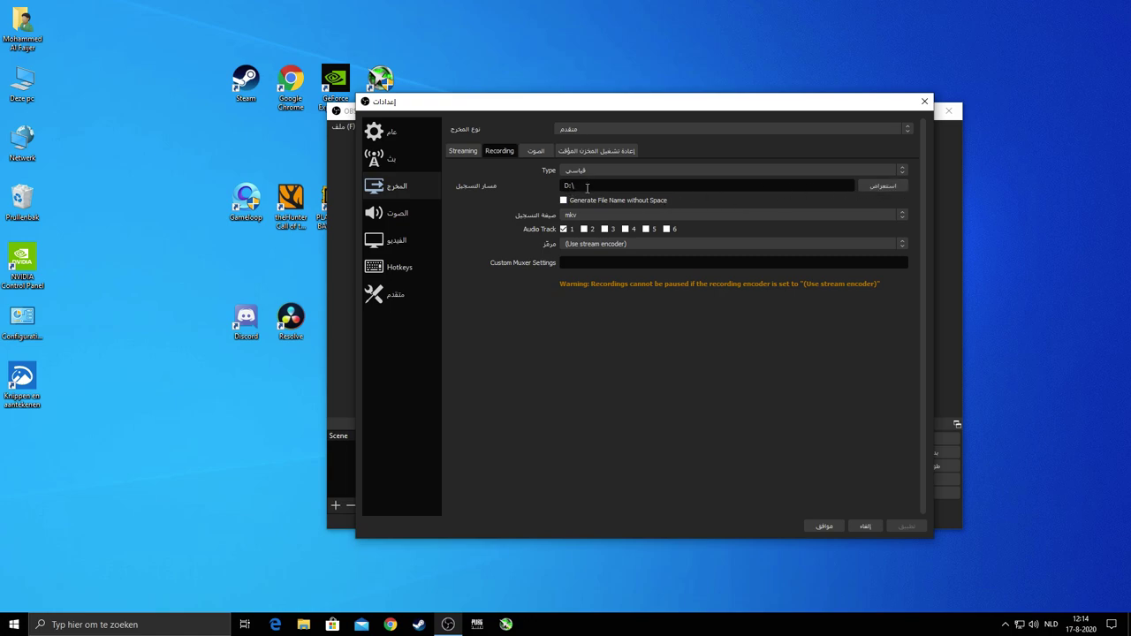
left_click(592, 215)
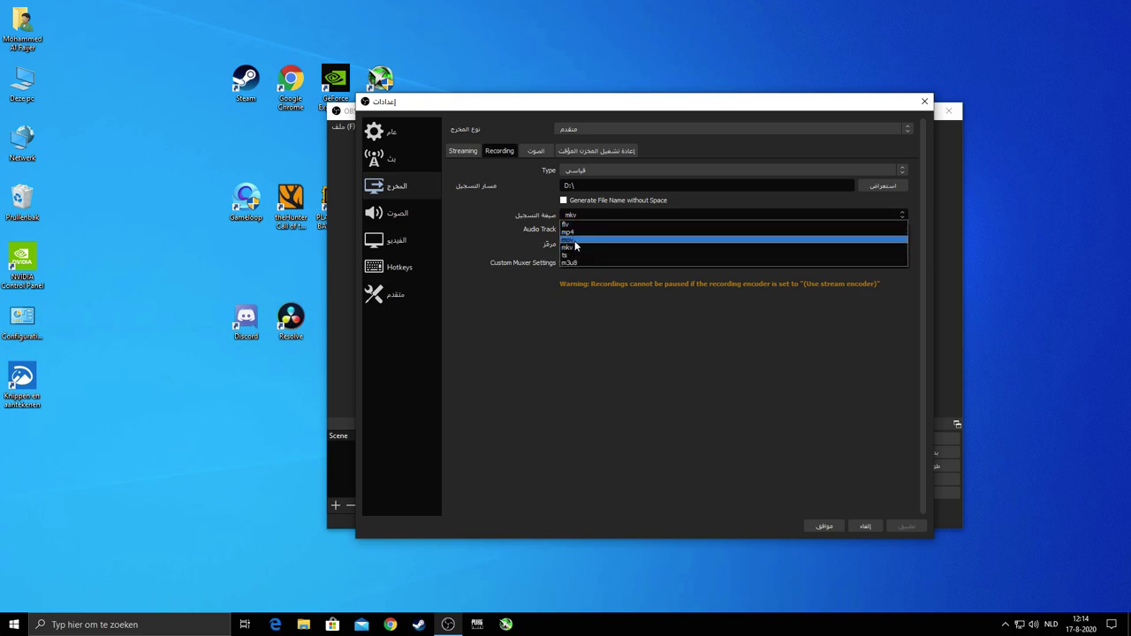
left_click(574, 231)
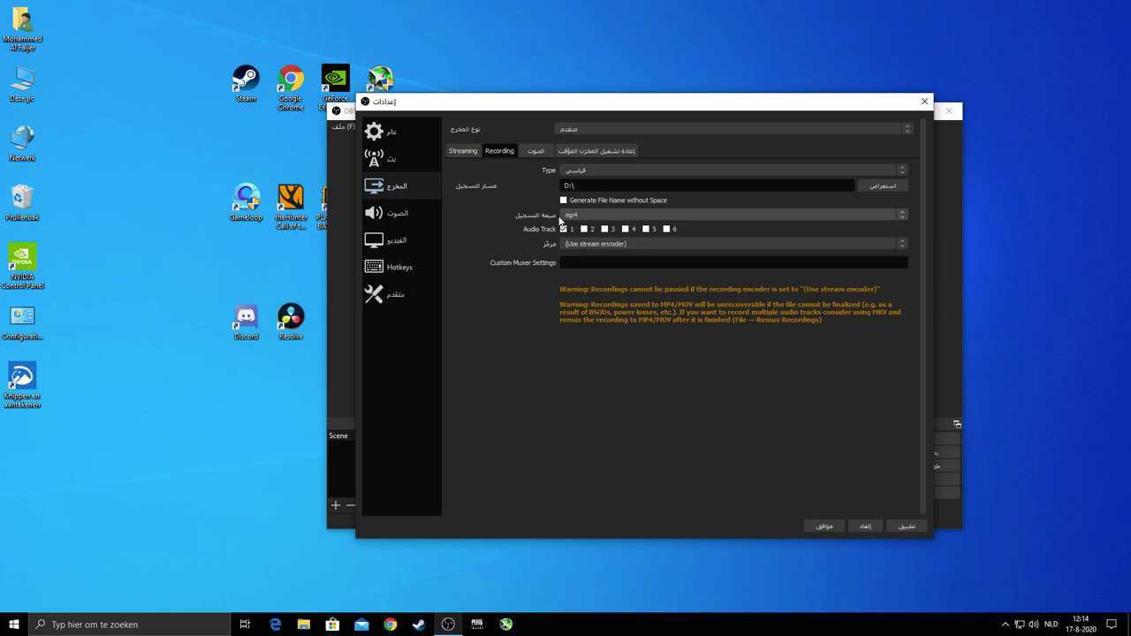
Set both the base (canvas) and the output (scaled) resolution to 1920x1080 in the video settings.
left_click(410, 242)
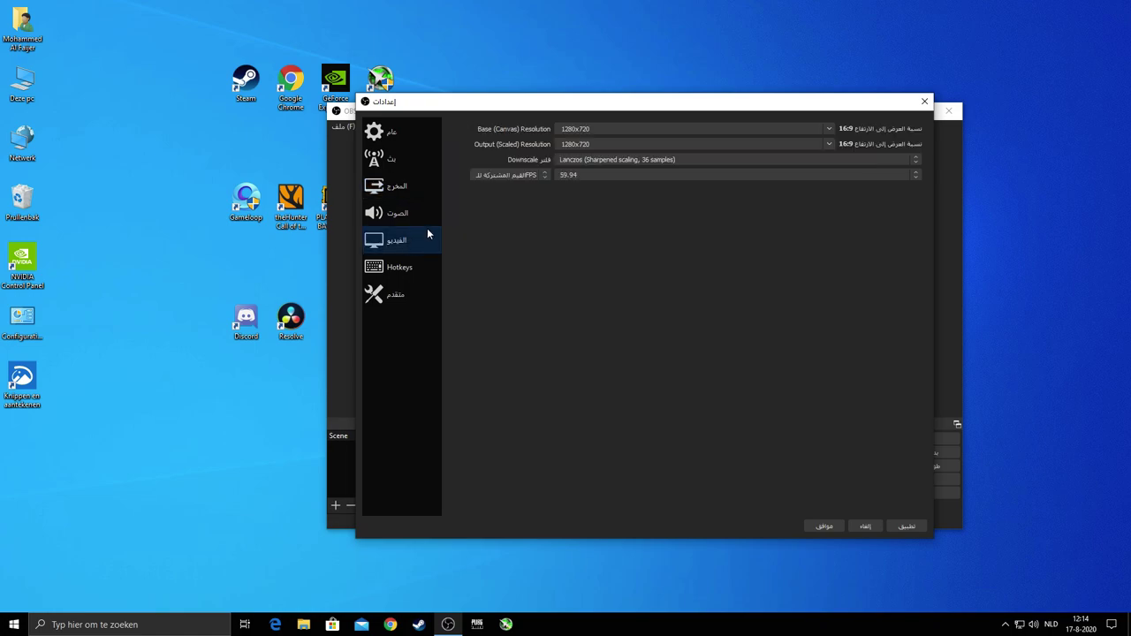
left_click(832, 133)
left_click(590, 140)
left_click(829, 144)
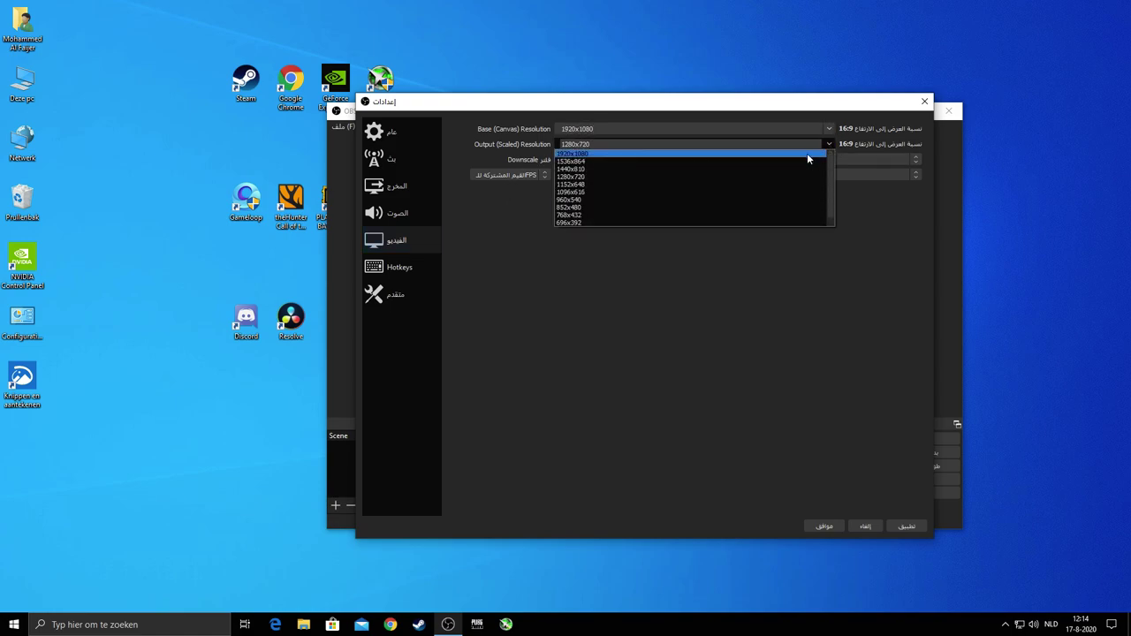
left_click(593, 154)
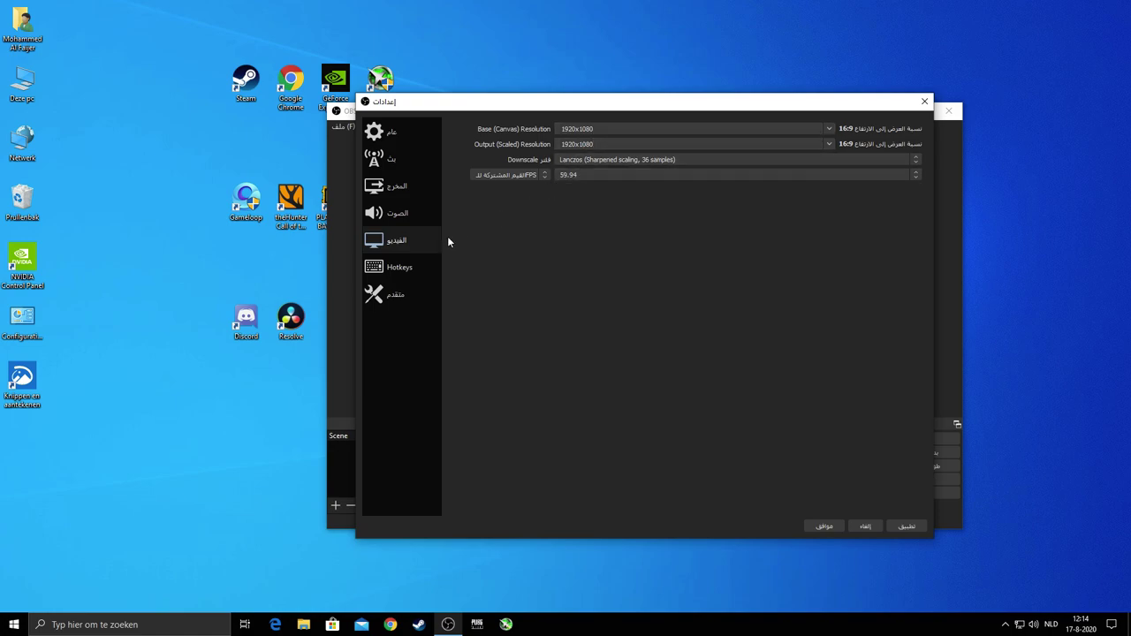
Review the output, audio, video, hotkey and advanced settings, and accept the changed settings.
left_click(402, 187)
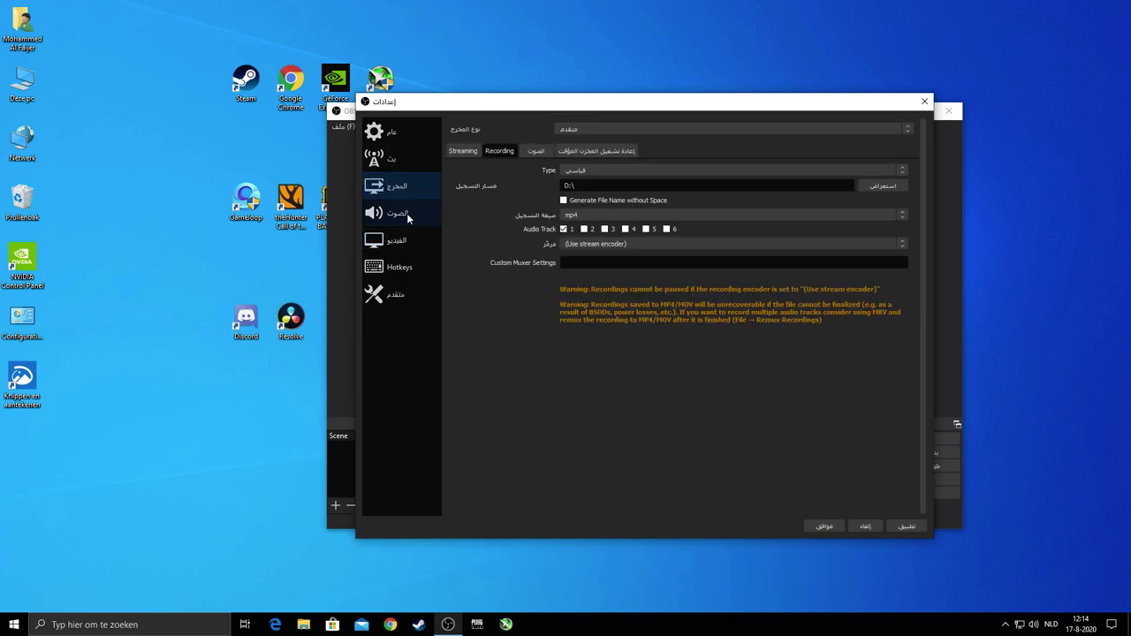
left_click(405, 217)
left_click(405, 242)
left_click(406, 267)
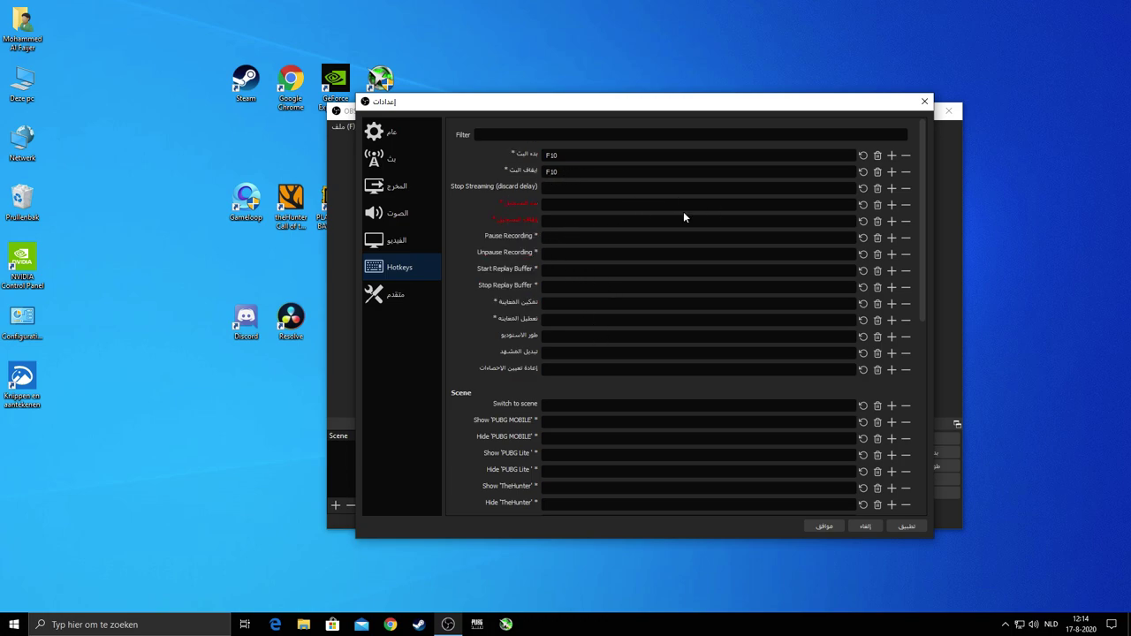
left_click(416, 295)
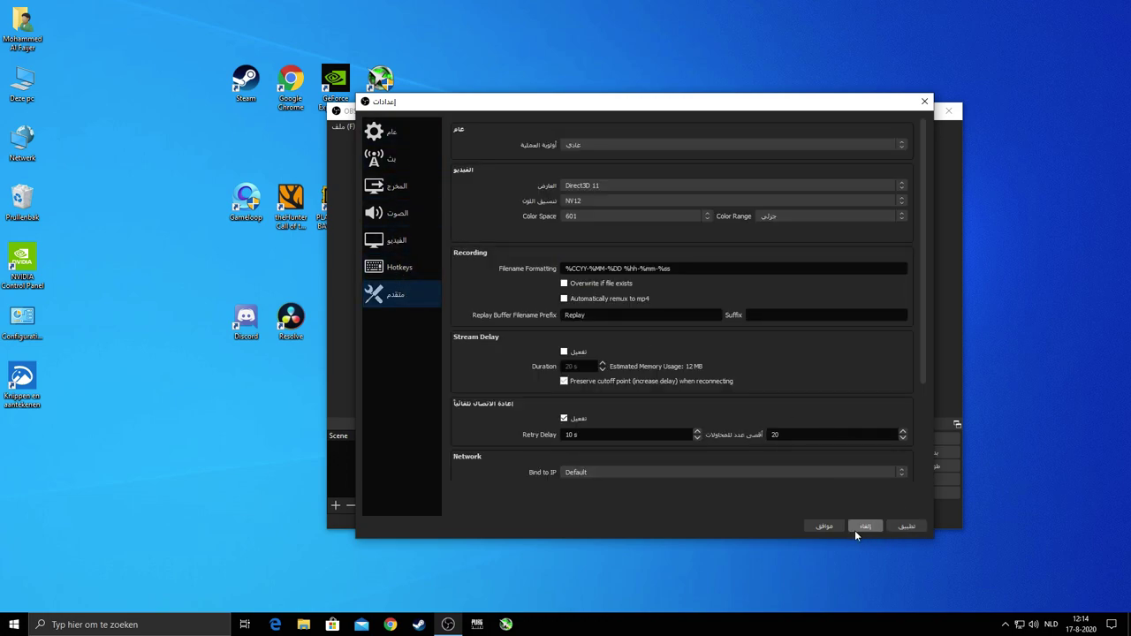
left_click(827, 527)
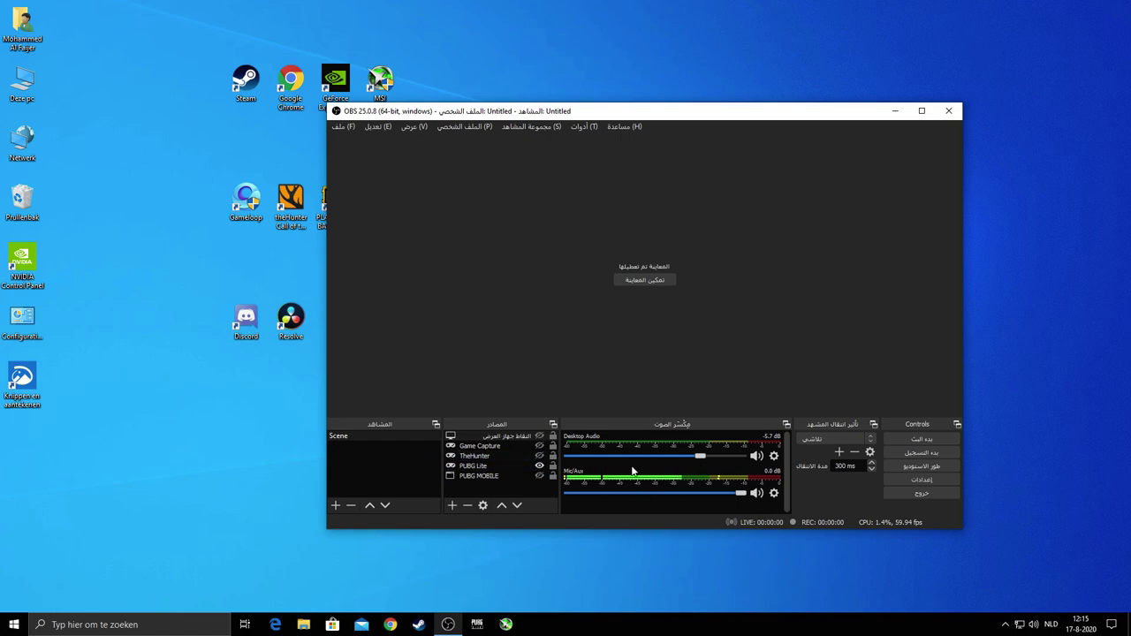
Check the visibility of the PUBG Lite source and view the source types that can be added.
left_click(540, 465)
left_click(451, 504)
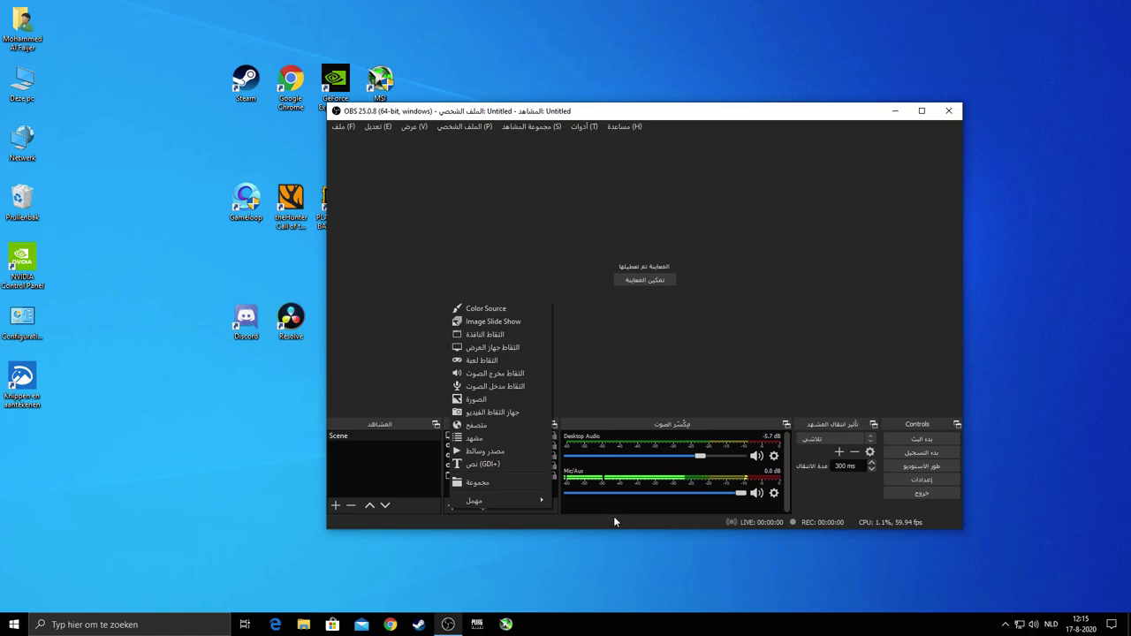
left_click(599, 543)
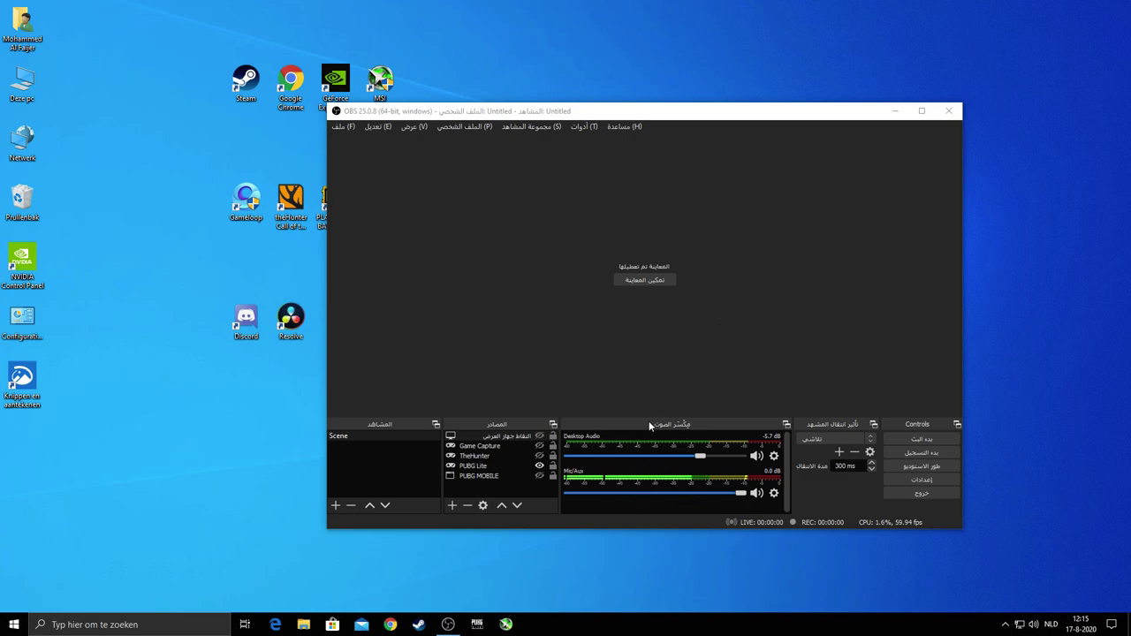
Lower the Desktop Audio volume to -6.5 dB and raise it again slightly in the audio mixer.
mouse_move(701, 456)
left_mouse_down()
mouse_move(722, 461)
mouse_move(697, 461)
left_mouse_up()
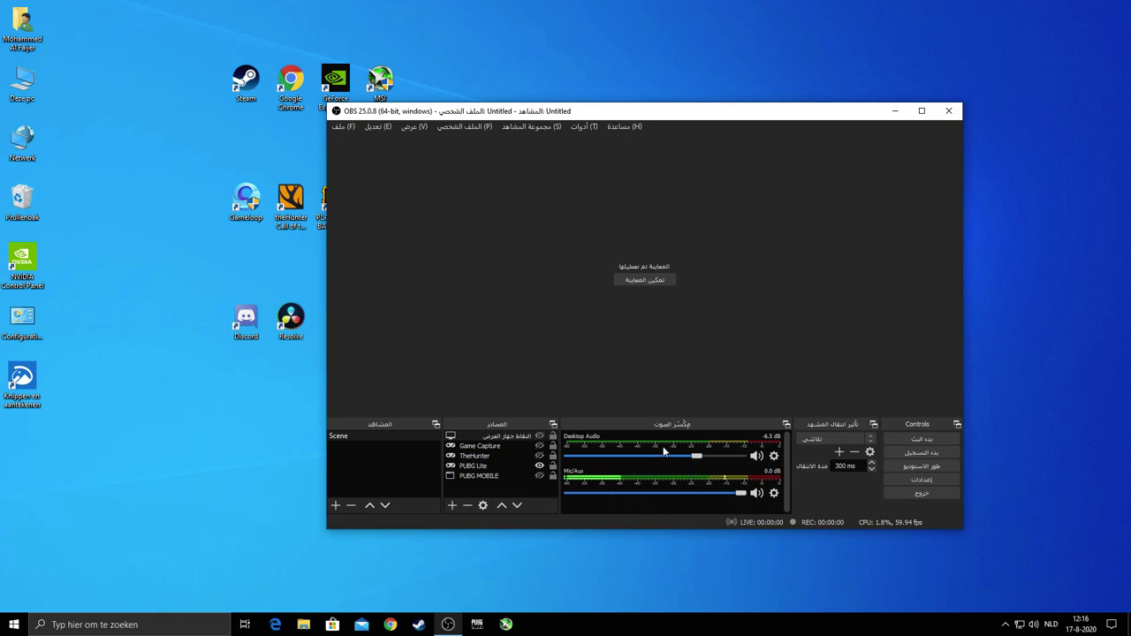
left_click_drag(699, 459, 705, 462)
Minimize OBS Studio and open Google Chrome from the desktop.
left_click(899, 112)
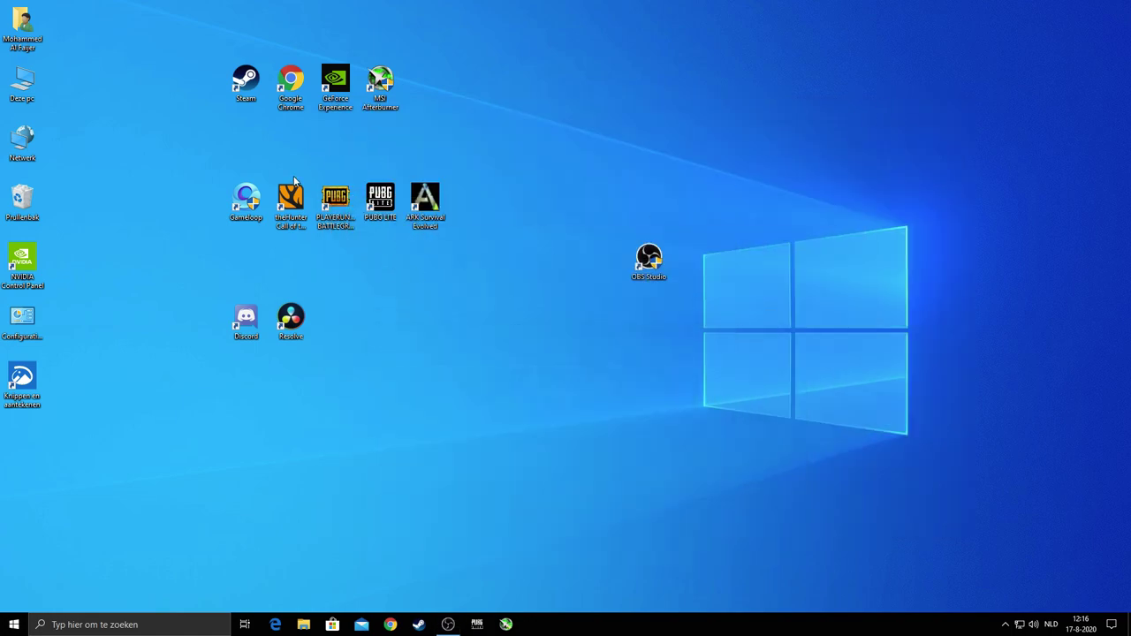
right_click(294, 84)
left_click(196, 89)
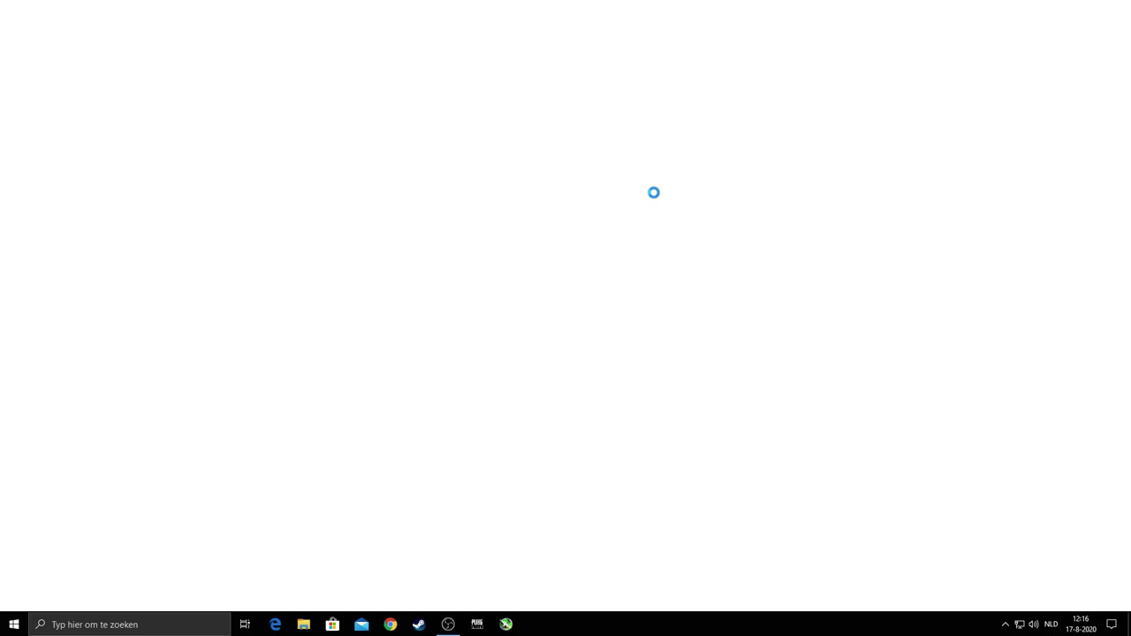
Open the featured TheHunter Call Of The Wild video from the signed-in account's own YouTube channel.
left_click(493, 303)
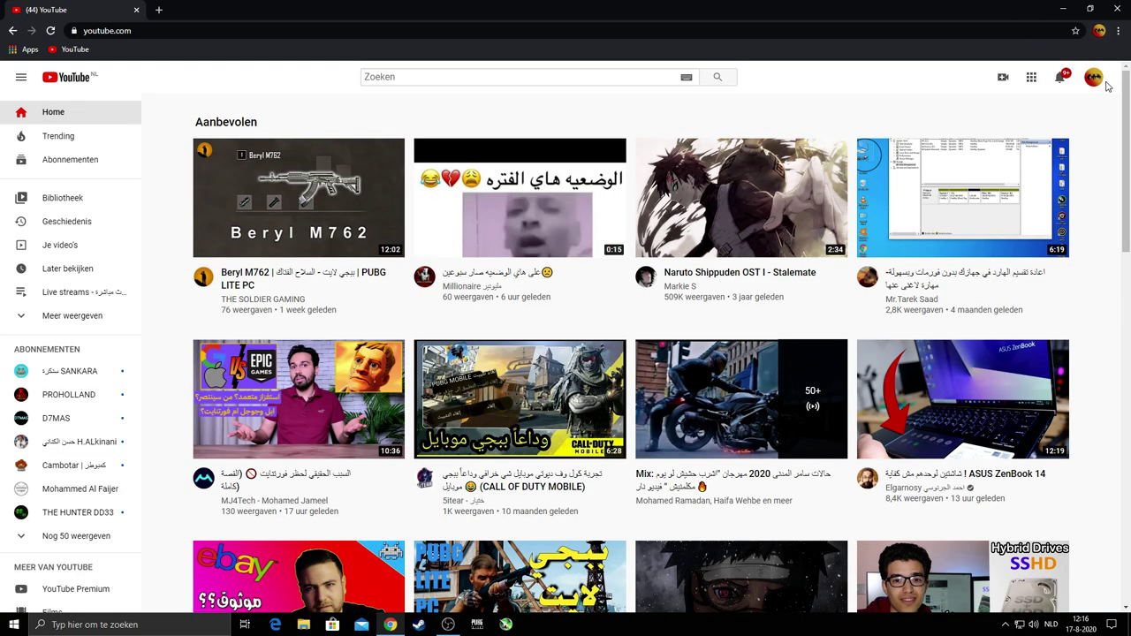
left_click(1094, 77)
left_click(893, 95)
left_click(1092, 78)
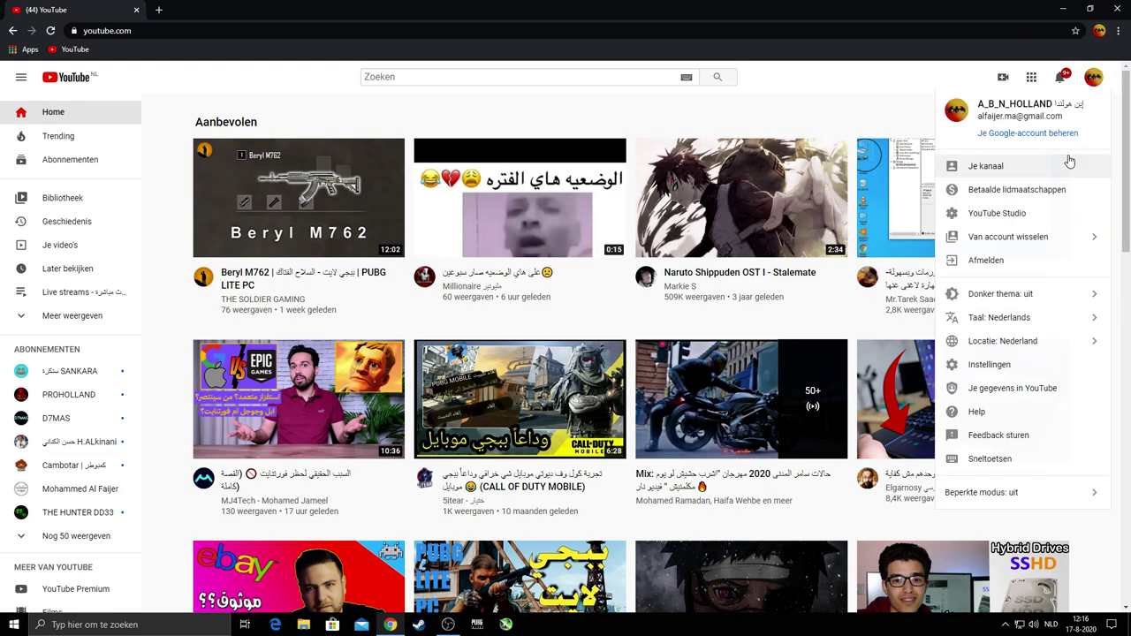
left_click(989, 175)
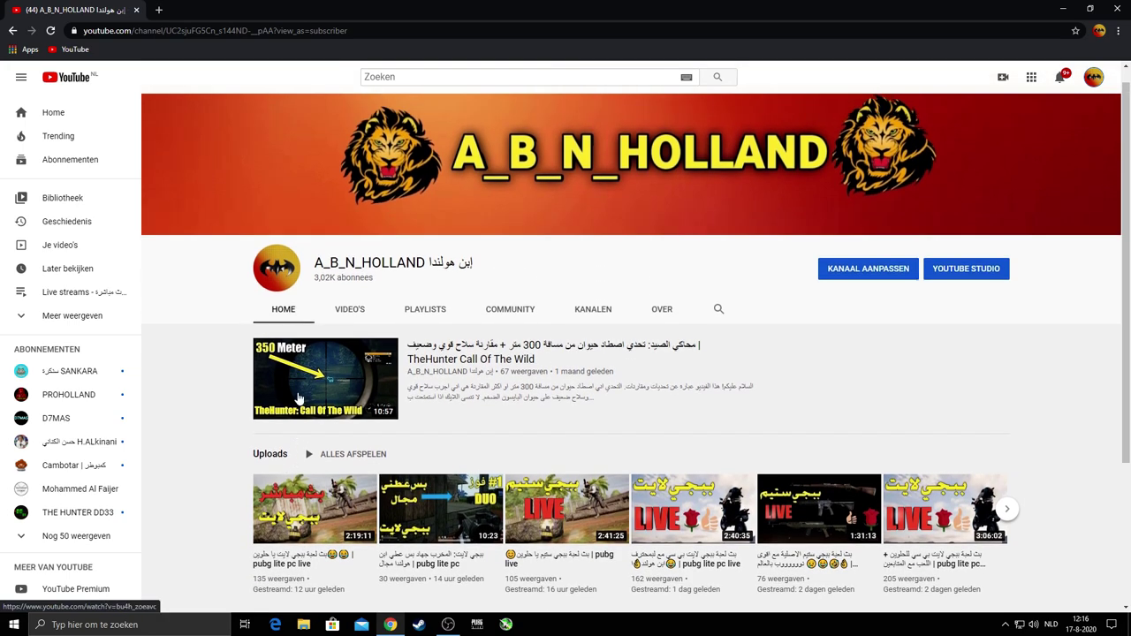
left_click(274, 421)
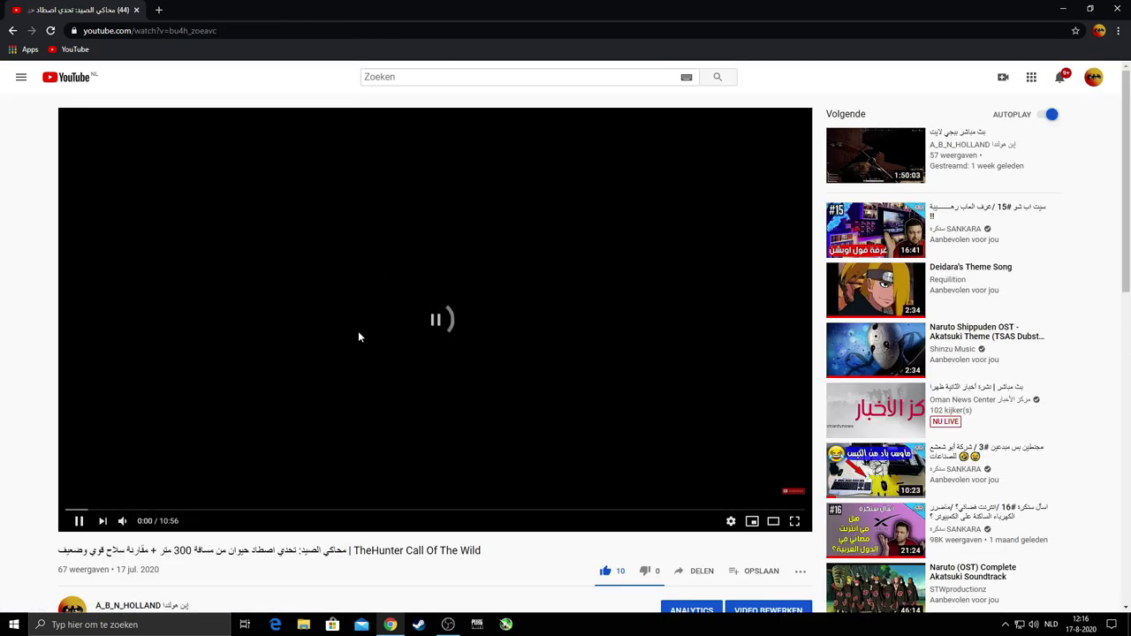
Pause the video and look over its page and the player settings.
scroll(493, 364, "down", 1)
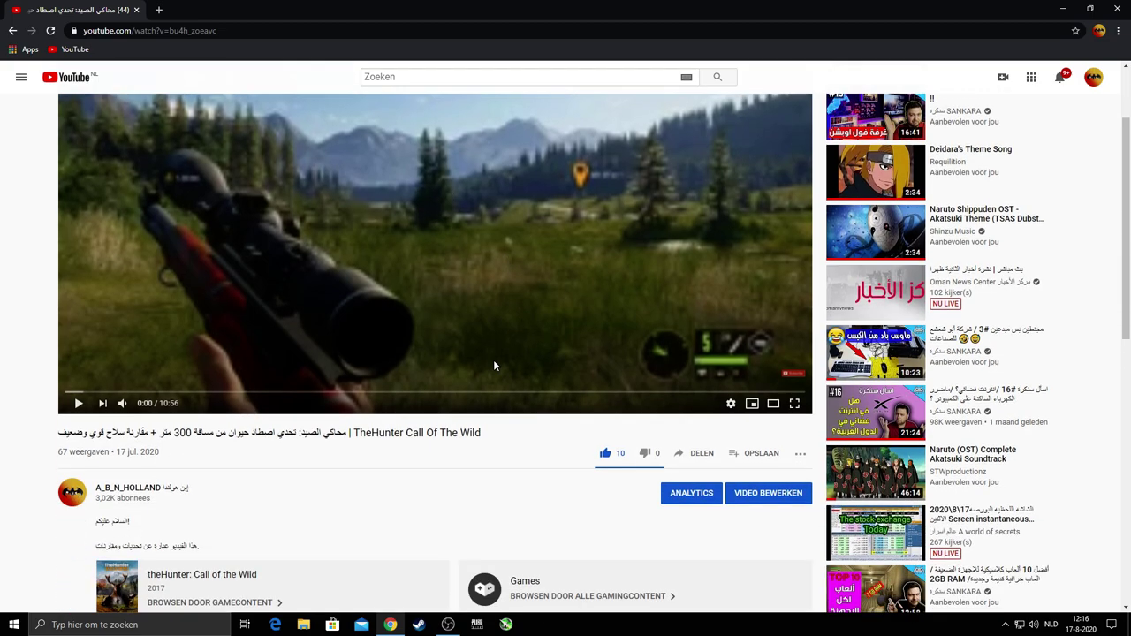
left_click(731, 403)
scroll(485, 295, "up", 1)
left_click(485, 295)
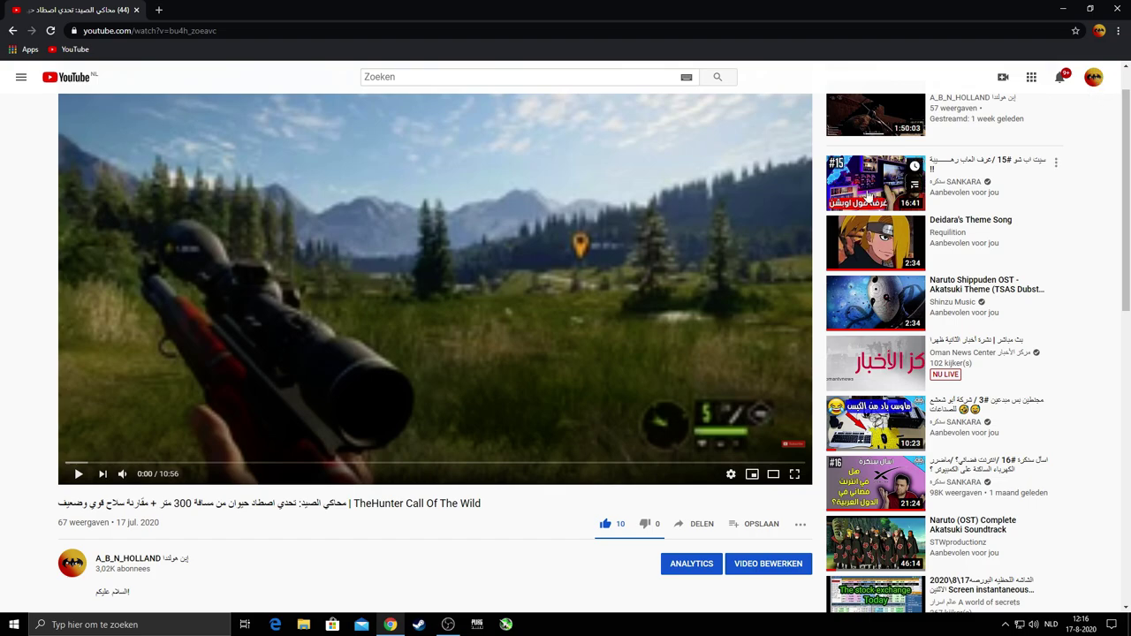
mouse_move(855, 212)
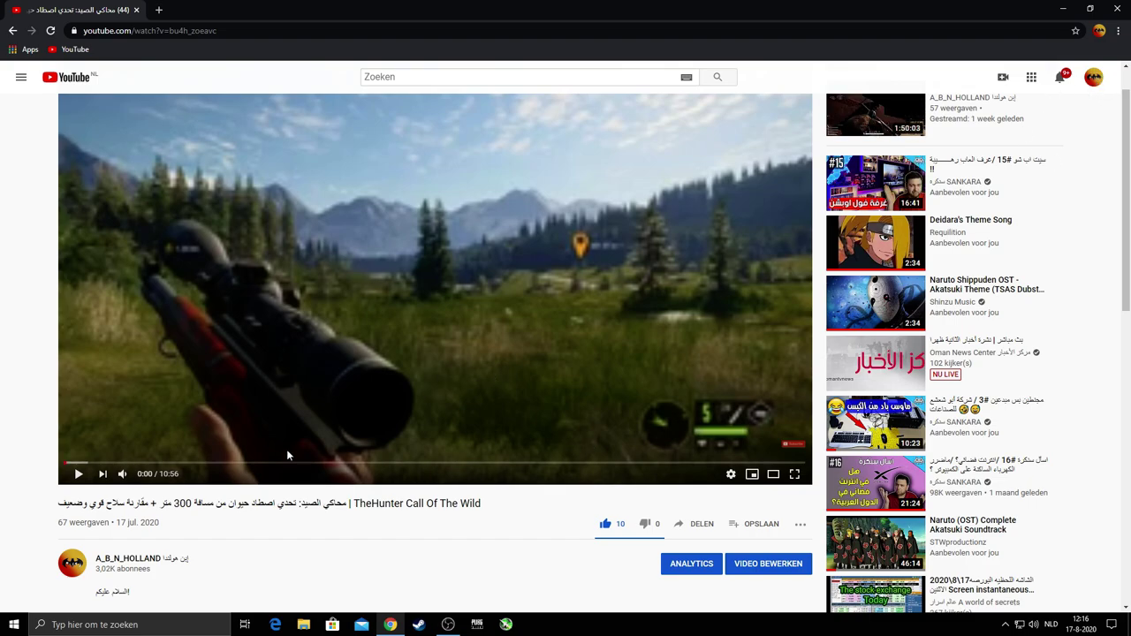
scroll(409, 360, "up", 1)
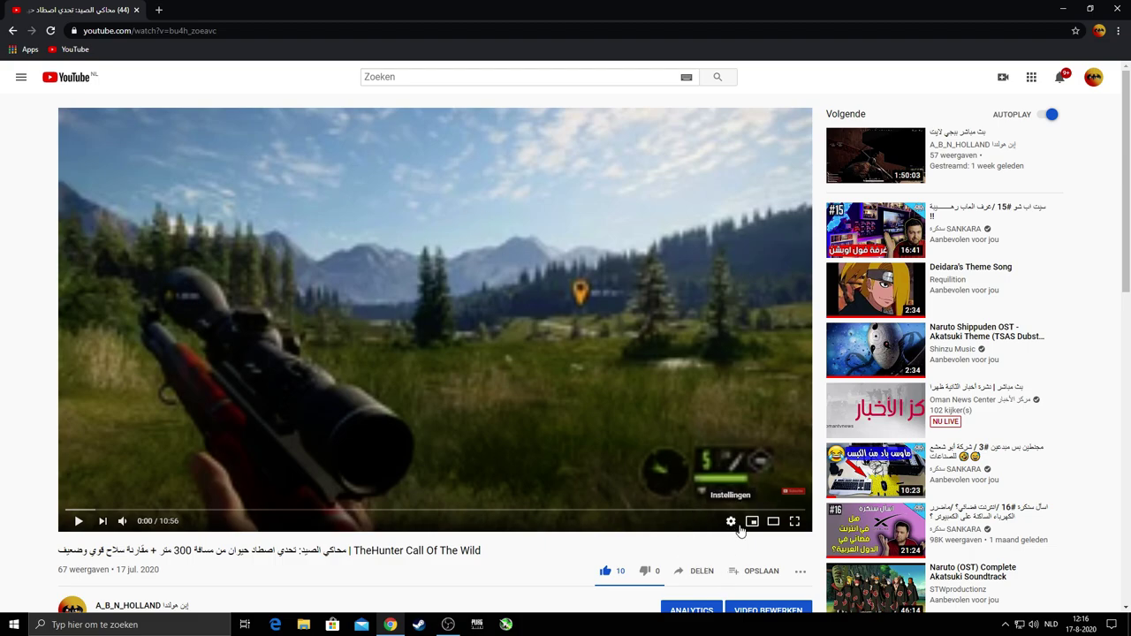
Set the video's playback quality to 144p.
left_click(731, 523)
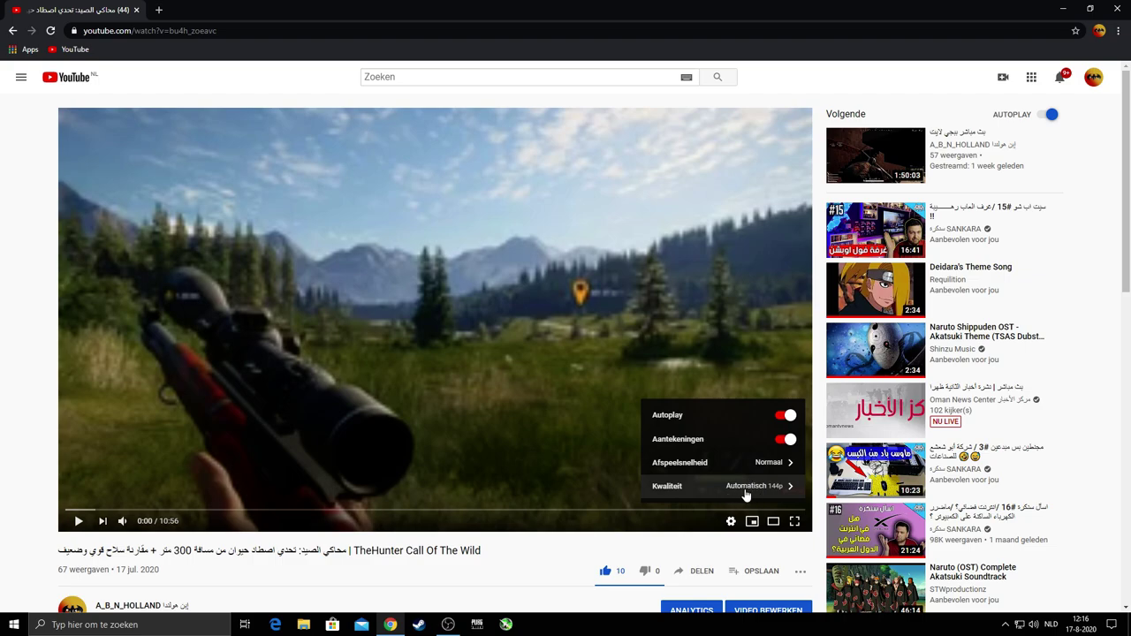
left_click(749, 494)
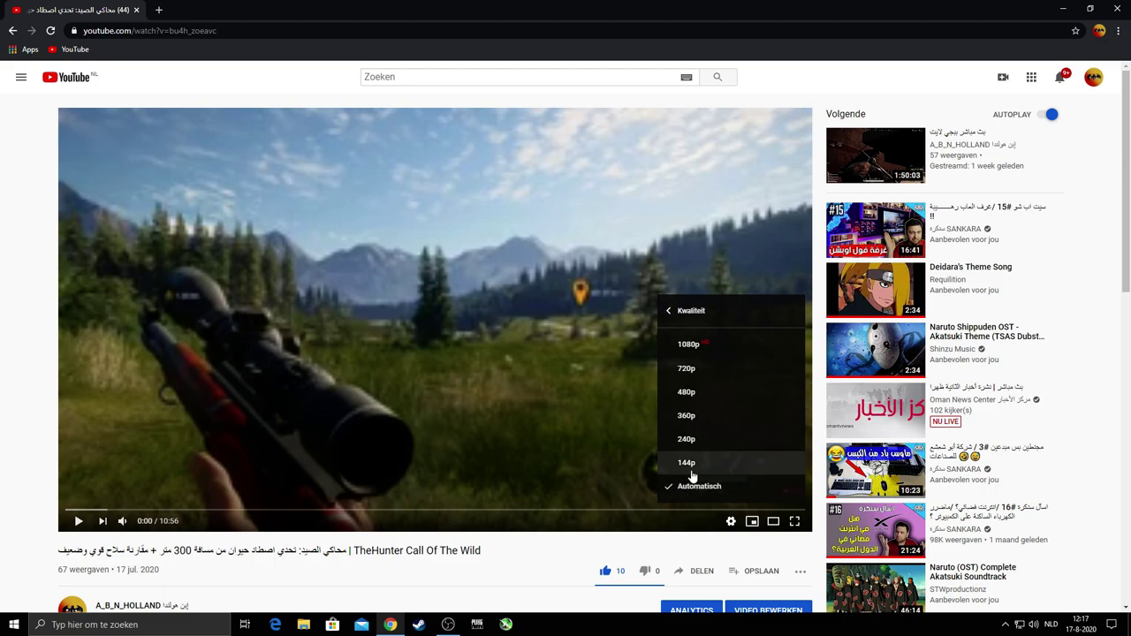
left_click(689, 463)
left_click(731, 521)
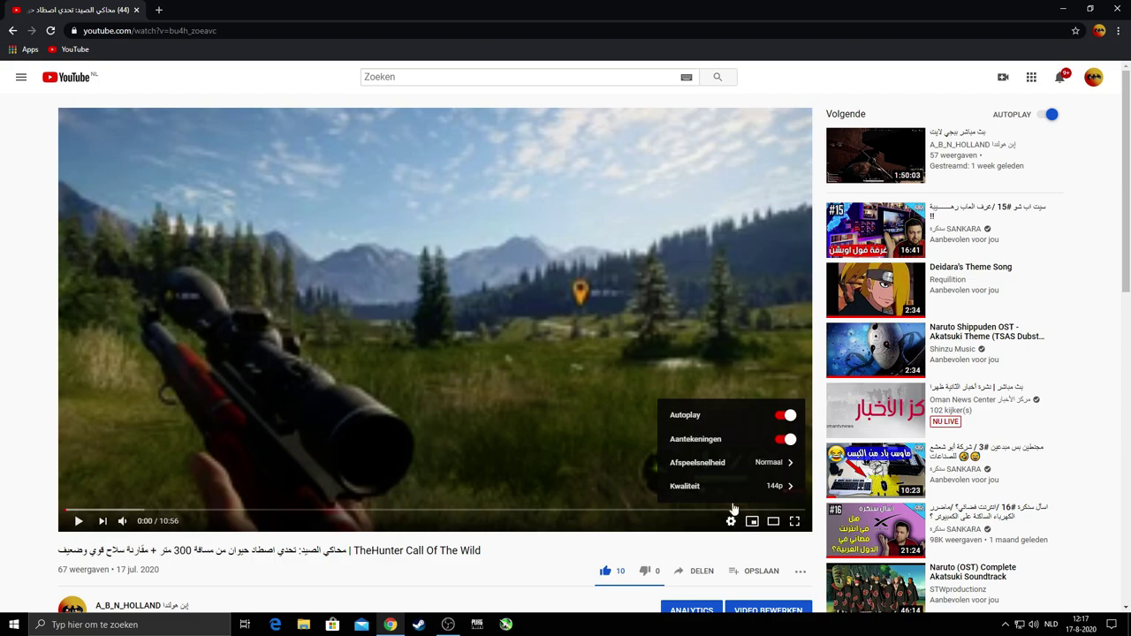
left_click(726, 493)
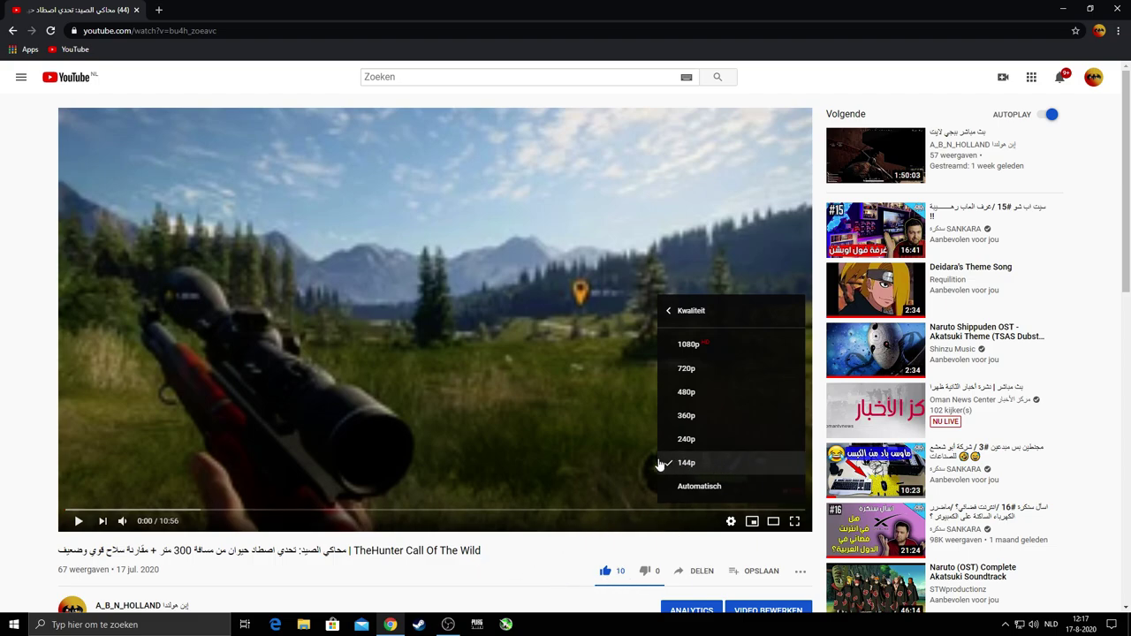
left_click(686, 468)
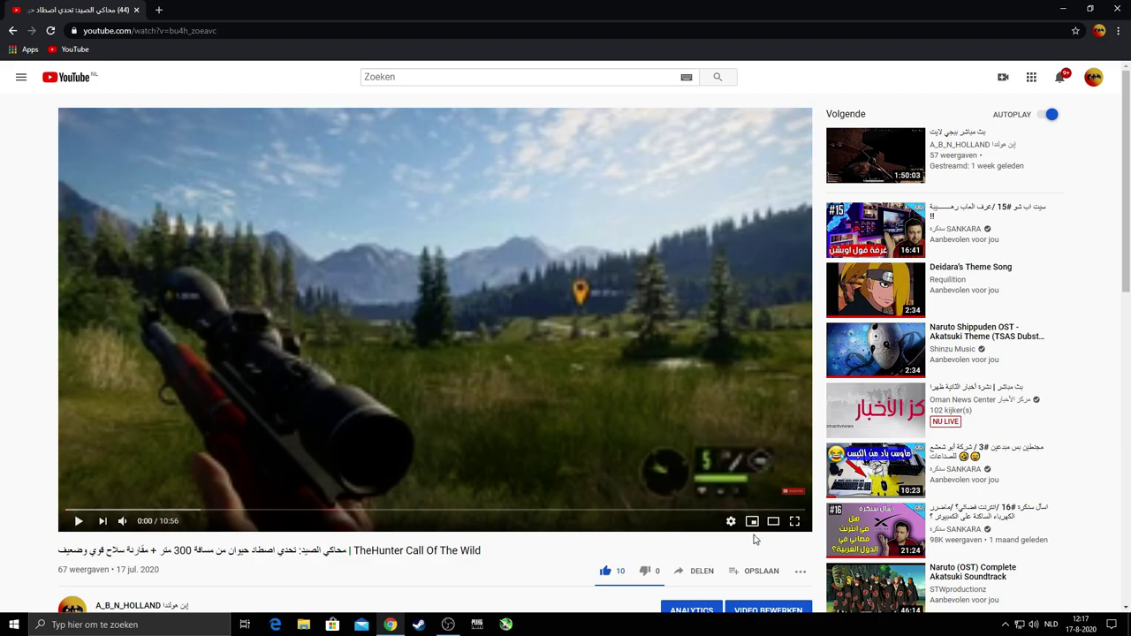
Check the video's quality setting again and reselect 144p.
left_click(730, 521)
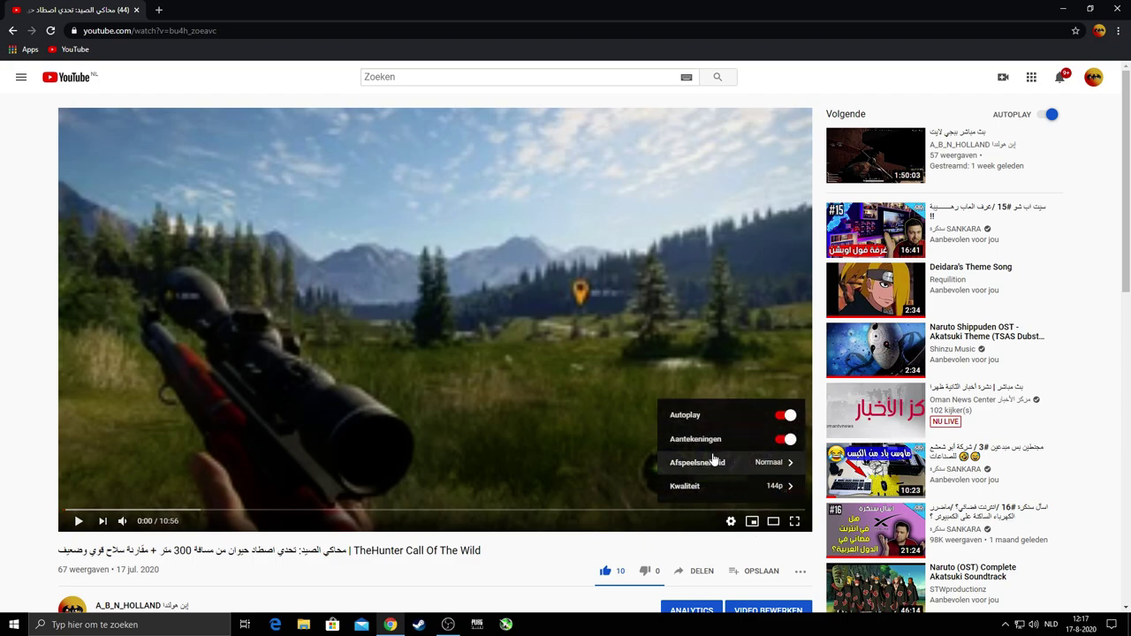
left_click(745, 489)
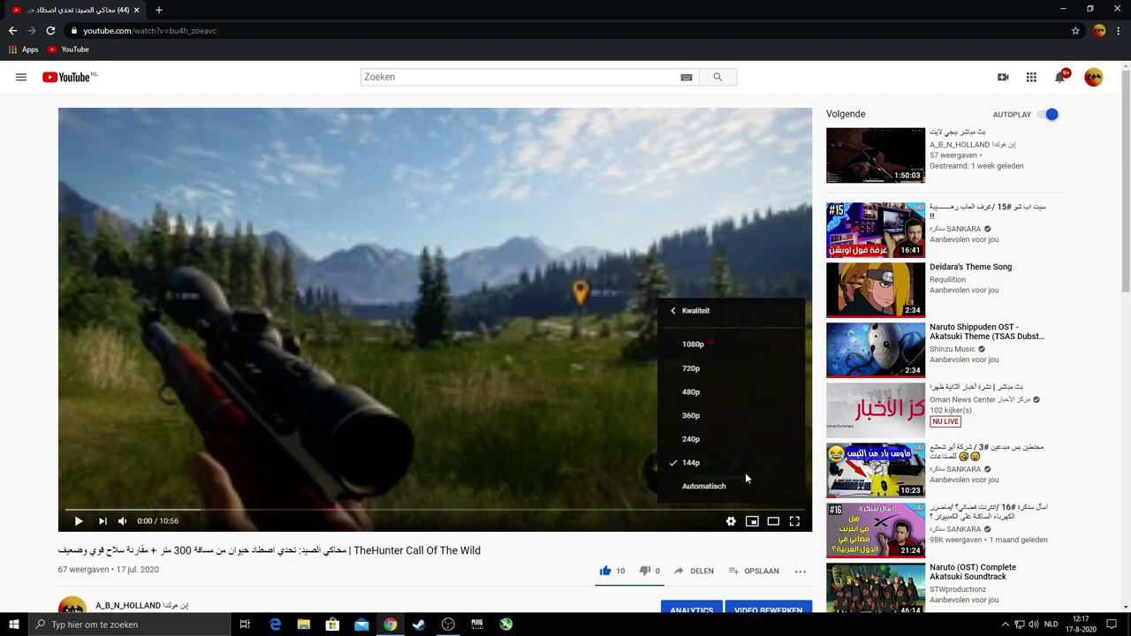
left_click(687, 463)
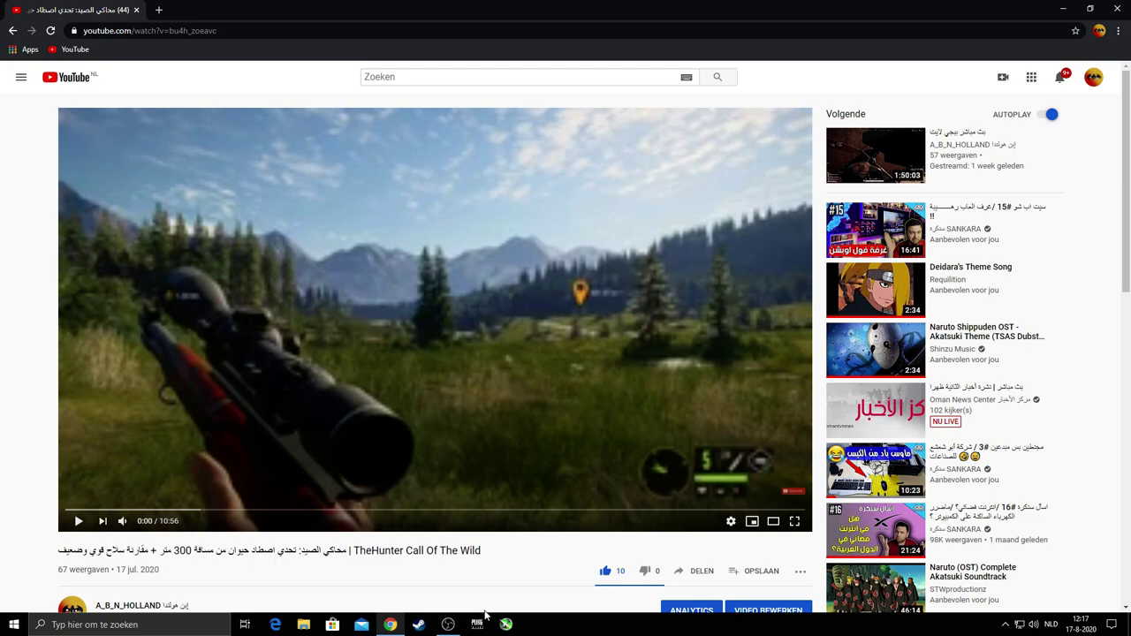
left_click(731, 523)
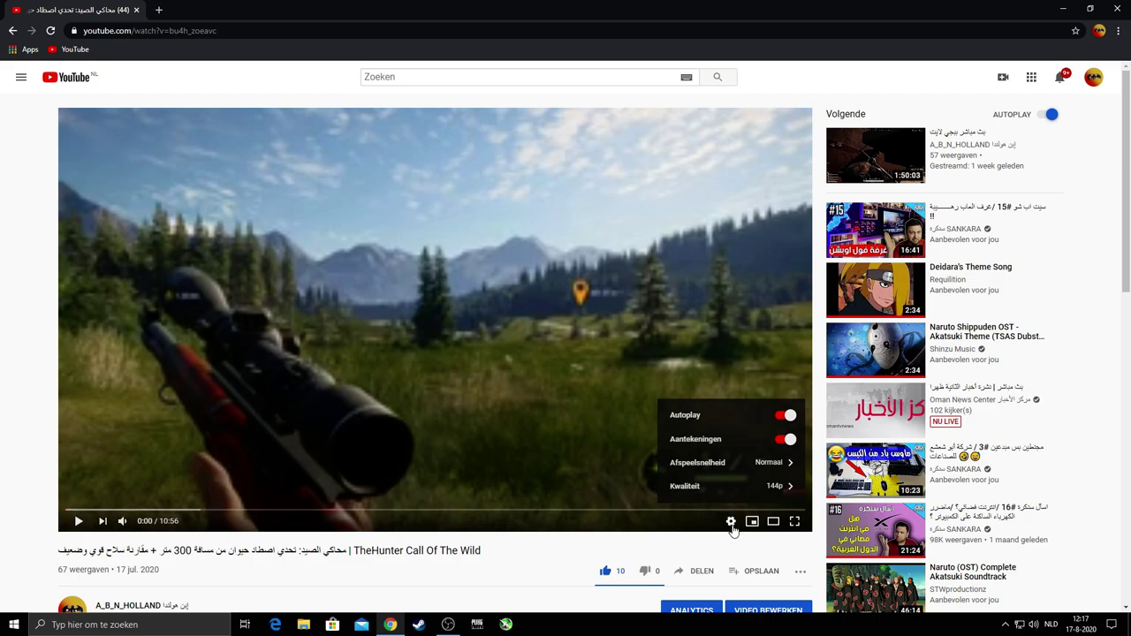
left_click(731, 523)
left_click(732, 523)
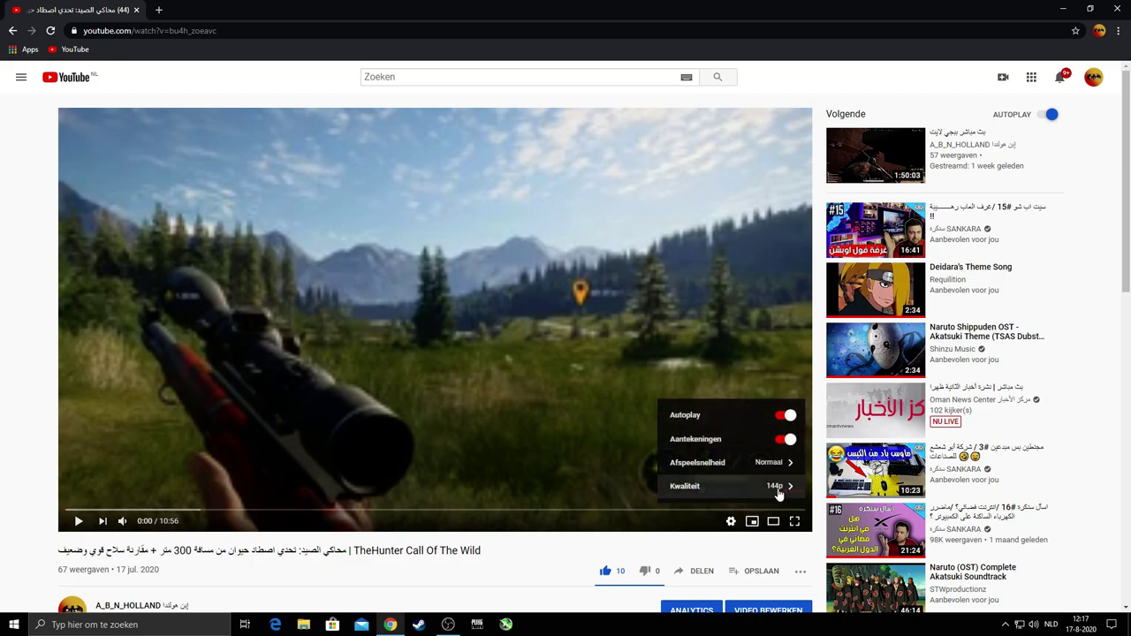
left_click(751, 484)
left_click(699, 486)
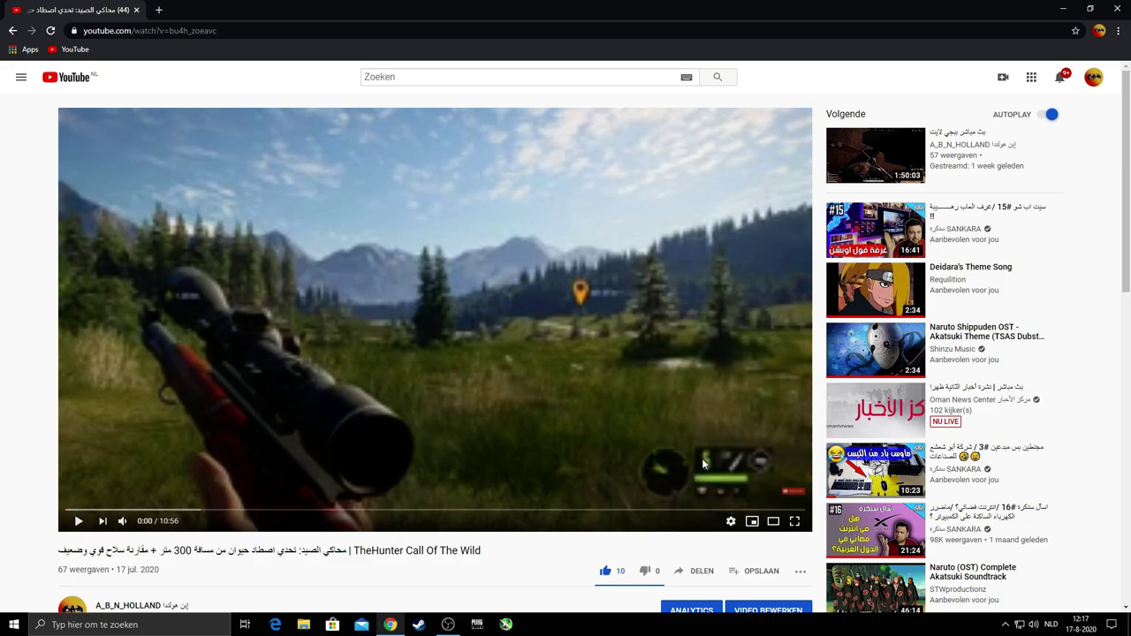
Examine the playback qualities offered for the video, from 1080p down to 144p.
left_click(732, 523)
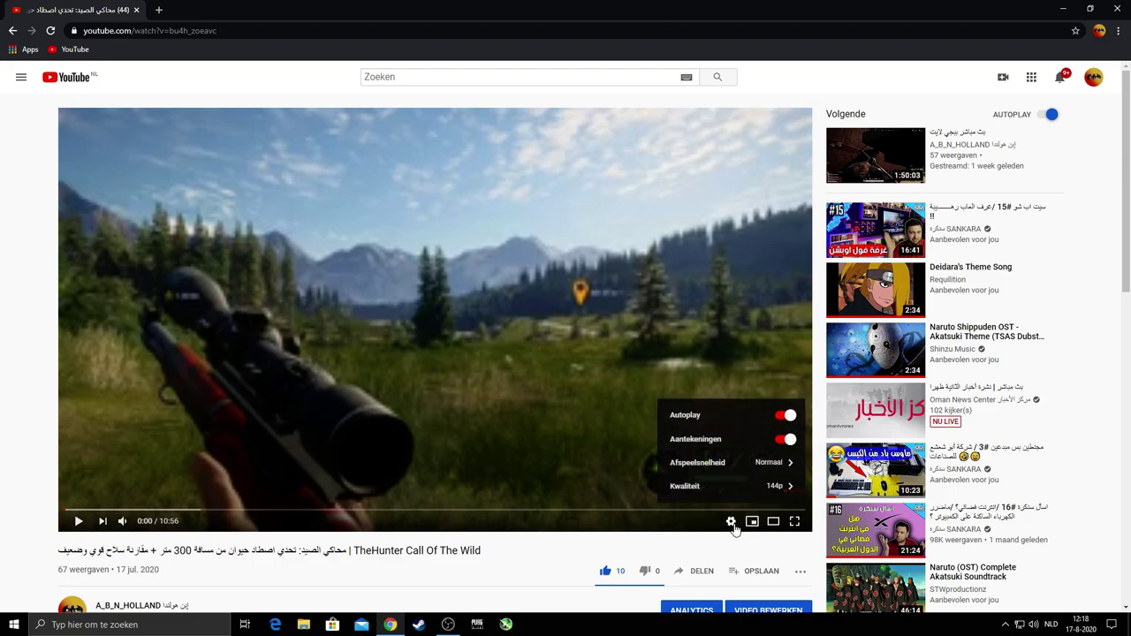
left_click(755, 487)
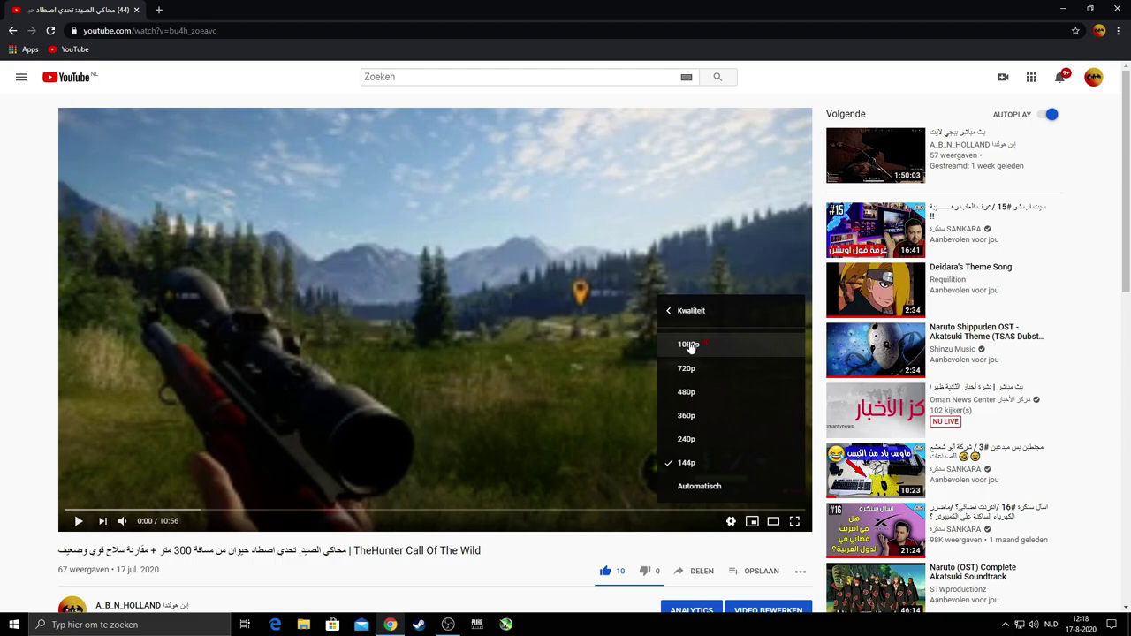
left_click(732, 523)
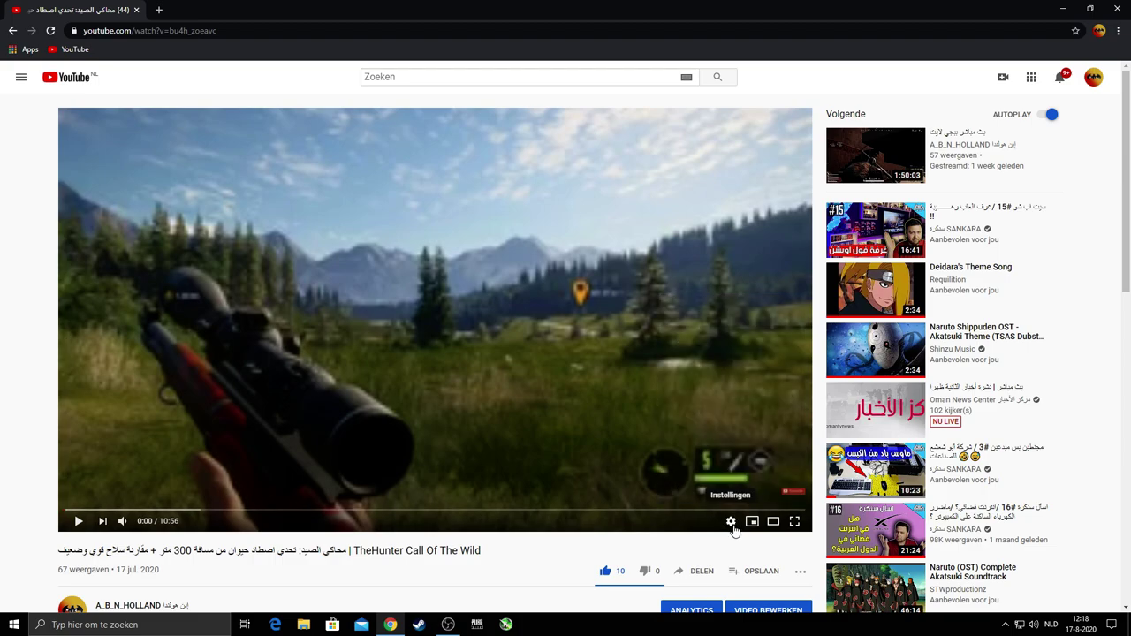
left_click(733, 522)
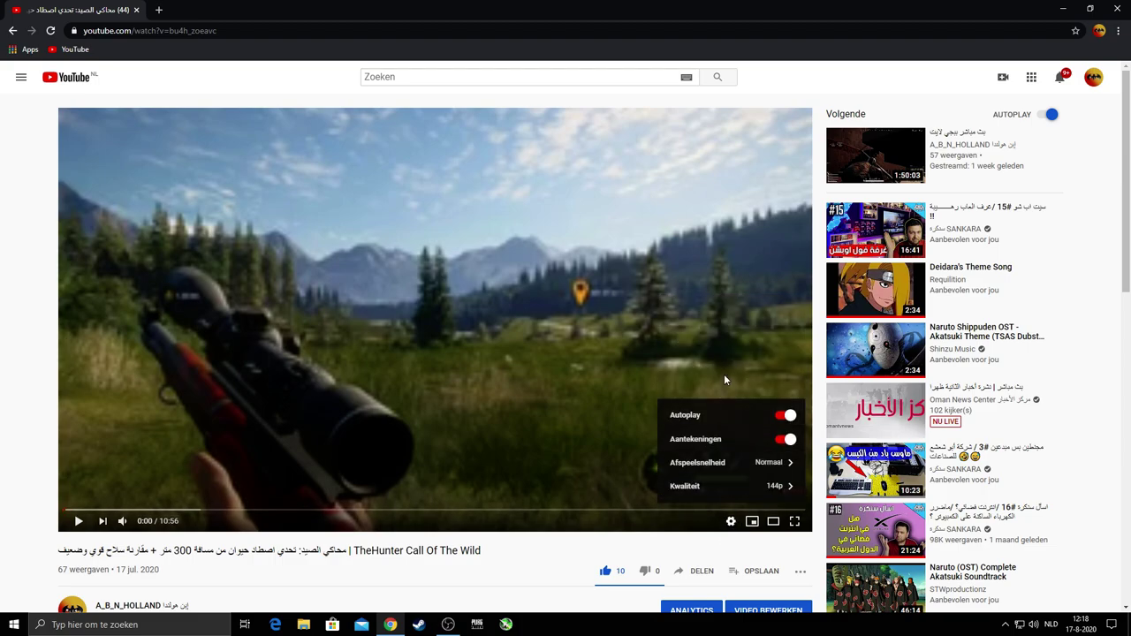
left_click(724, 485)
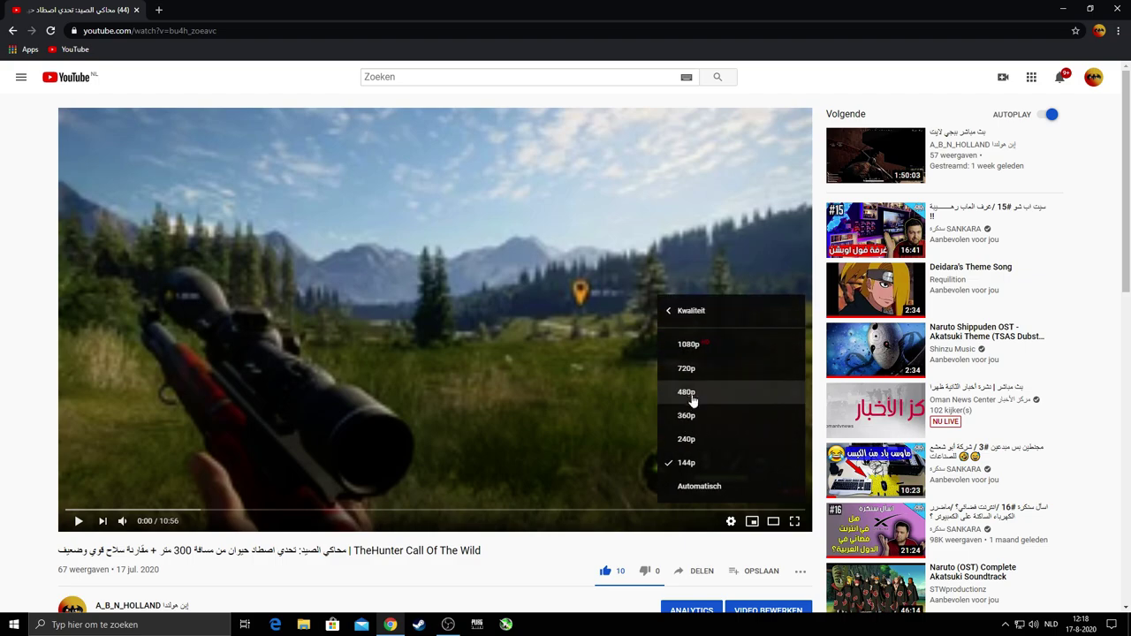
left_click(727, 521)
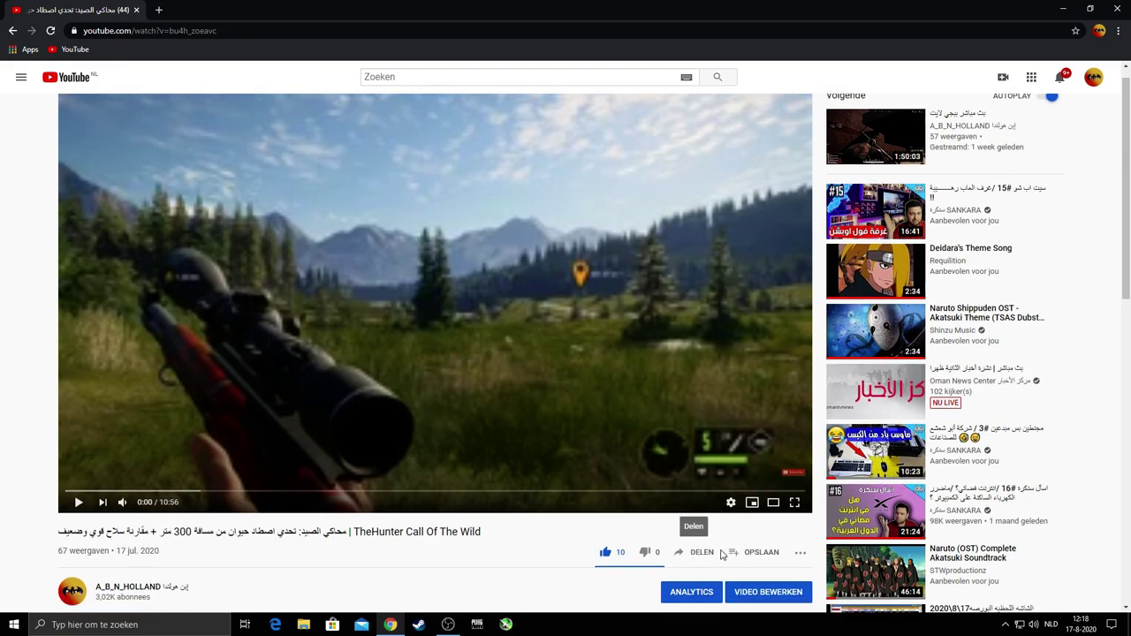
Review the video's quality list once more and keep 144p as the playback quality.
scroll(723, 540, "down", 1)
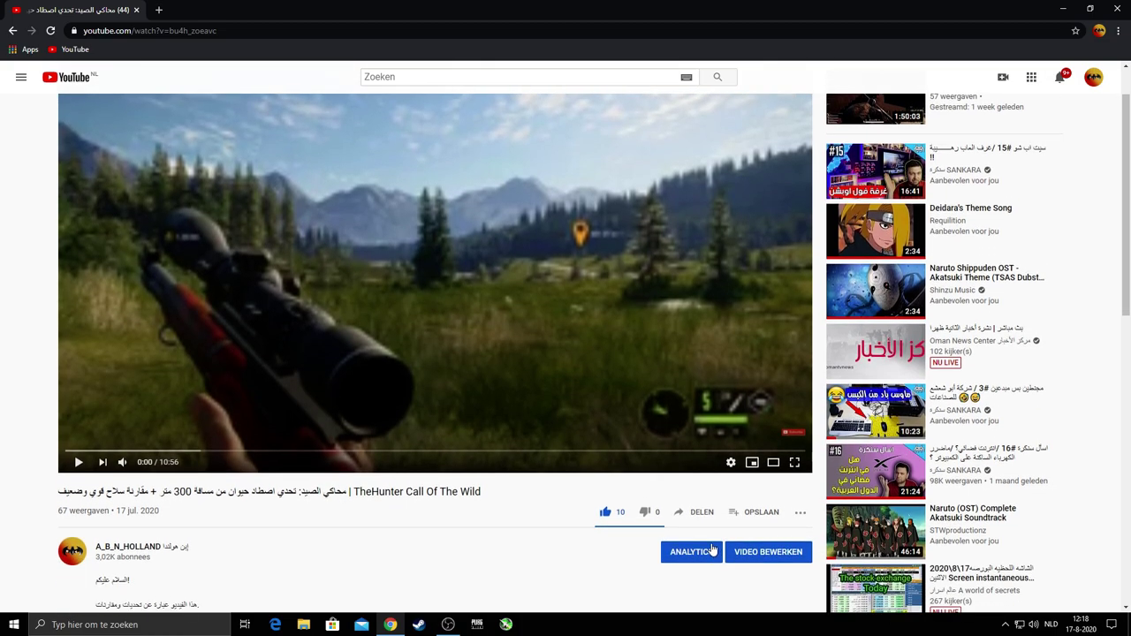
left_click(731, 462)
left_click(763, 427)
left_click(694, 401)
left_click(739, 465)
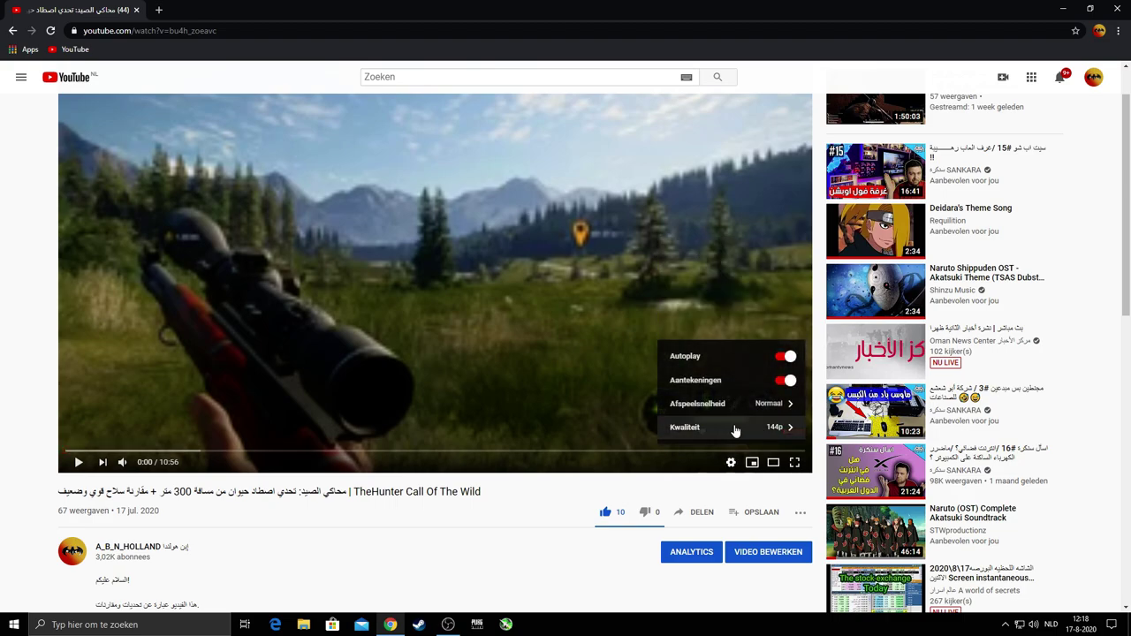
left_click(754, 427)
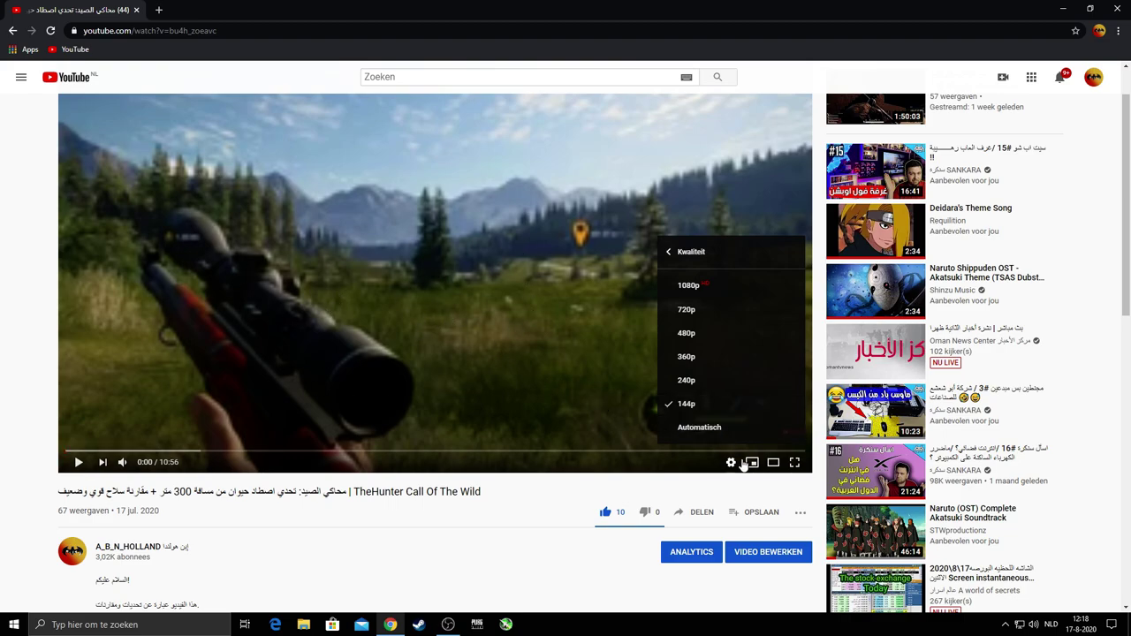
left_click(686, 407)
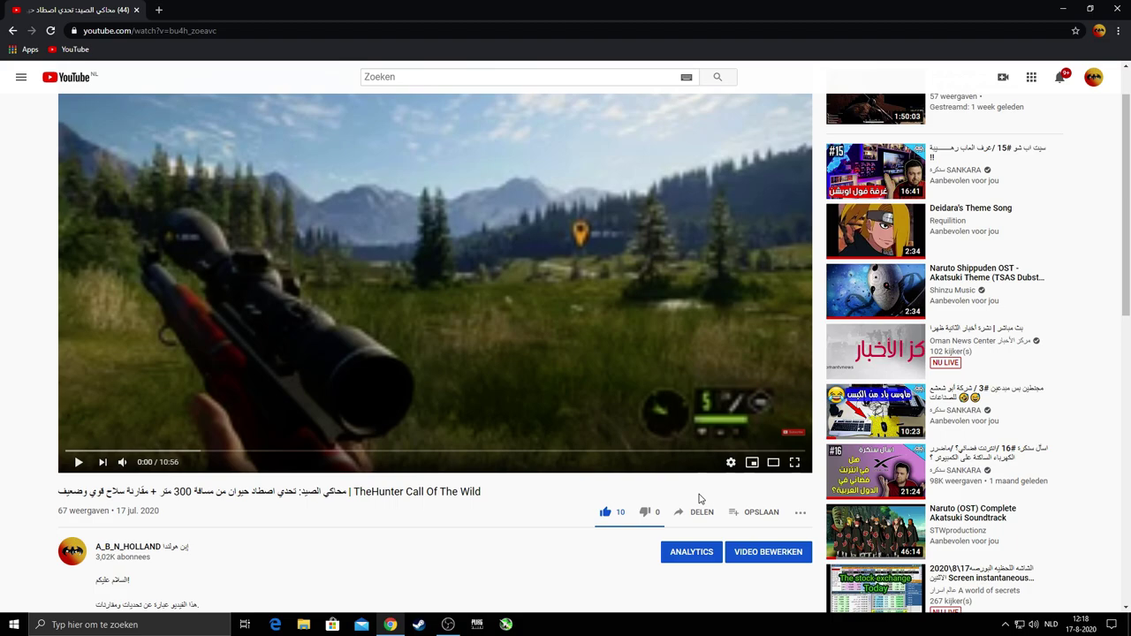
left_click(733, 463)
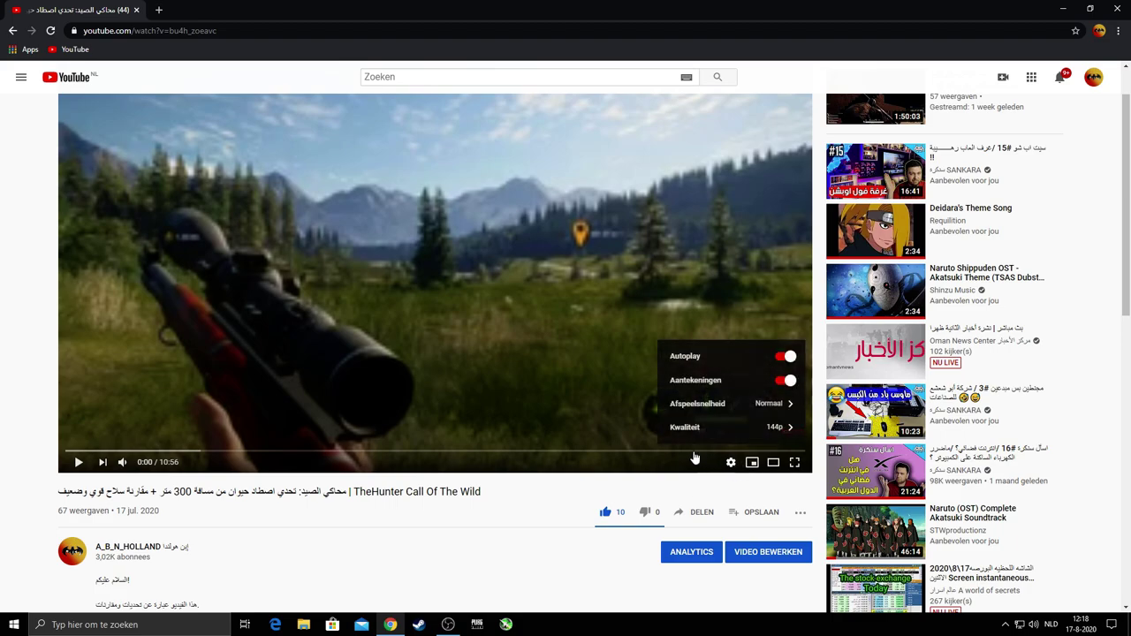
left_click(778, 428)
left_click(678, 408)
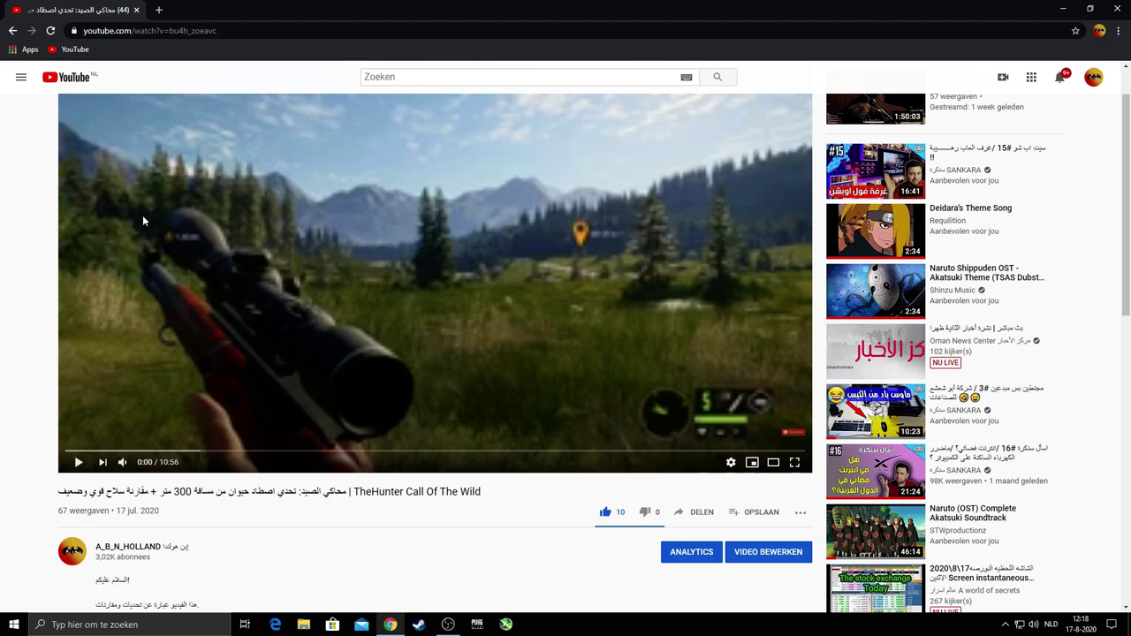
scroll(706, 471, "up", 1)
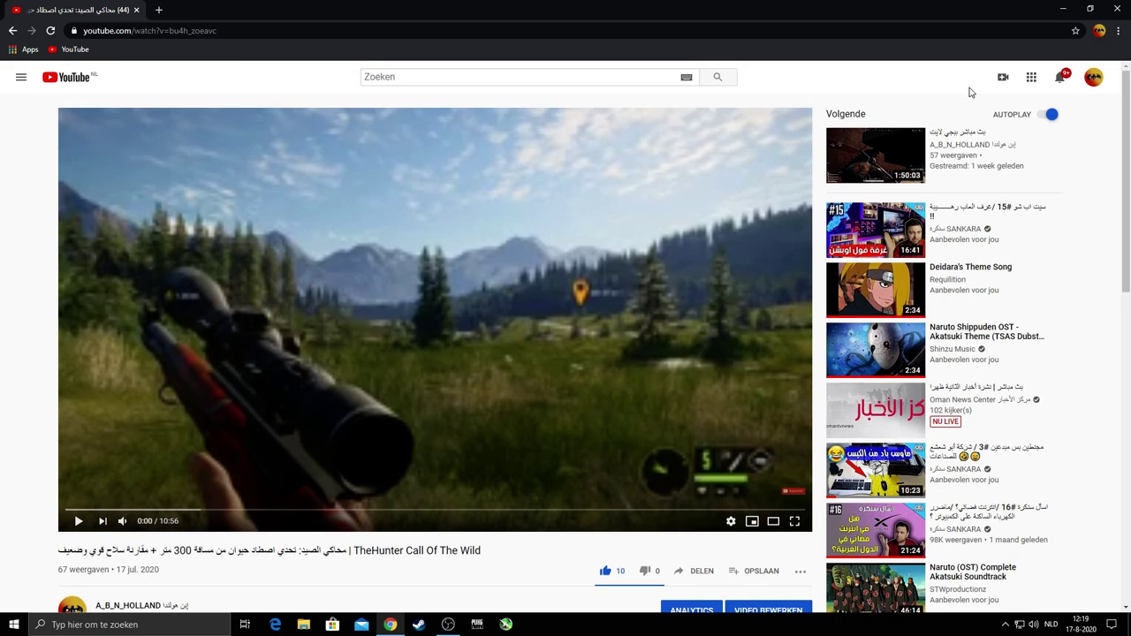
Minimize Chrome, try to run OBS Studio as administrator from its desktop shortcut, and dismiss the dialog.
left_click(1062, 8)
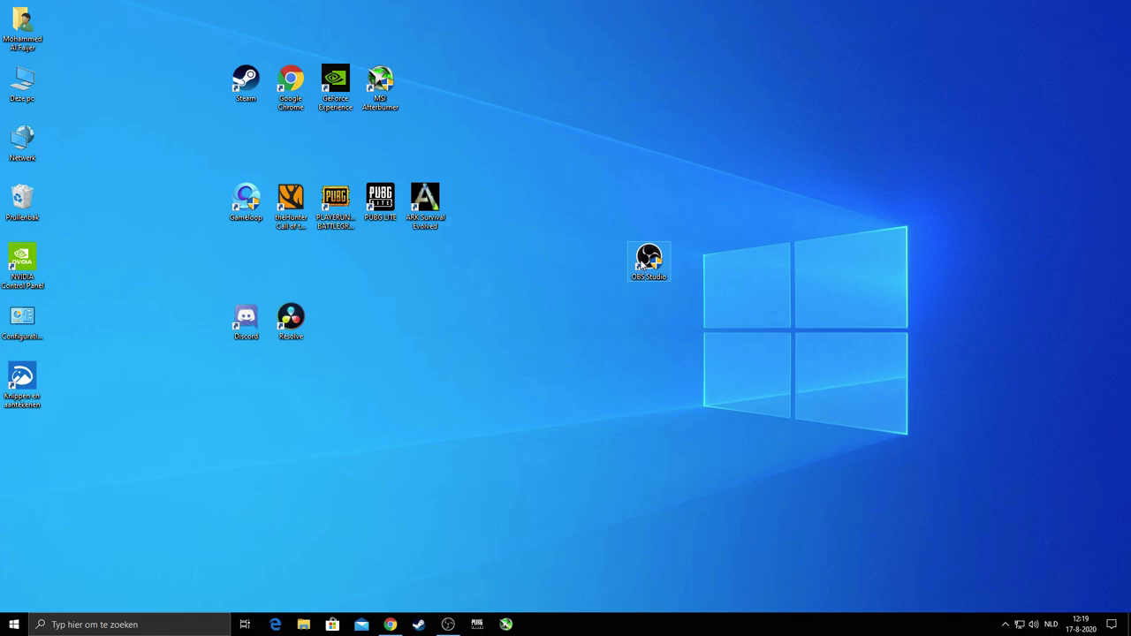
right_click(642, 263)
left_click(548, 298)
left_click(500, 391)
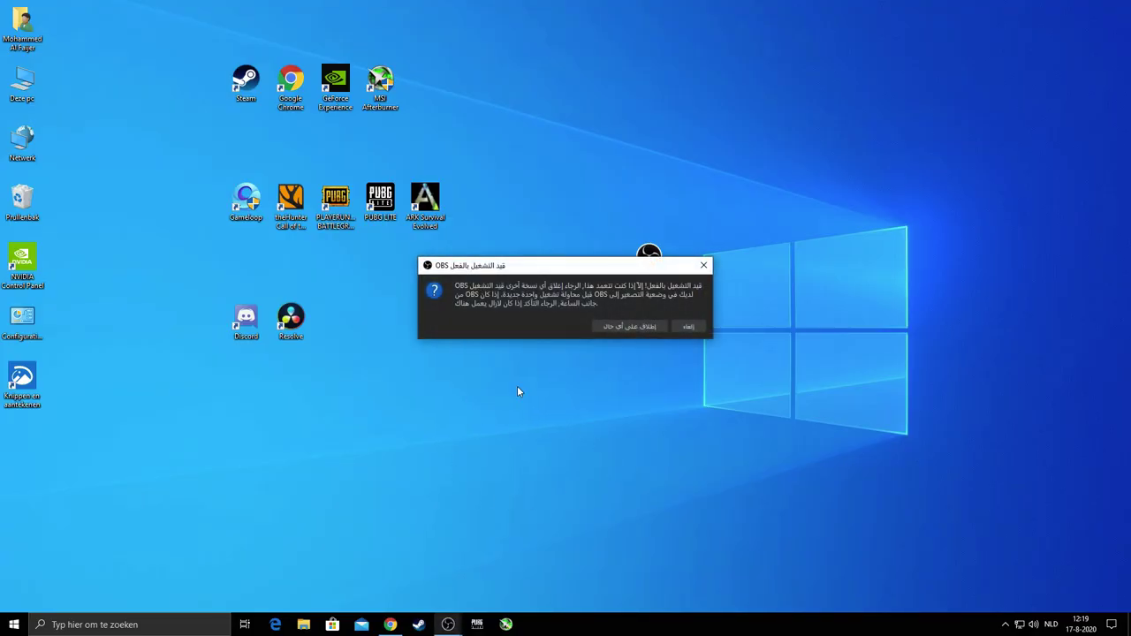
left_click(703, 265)
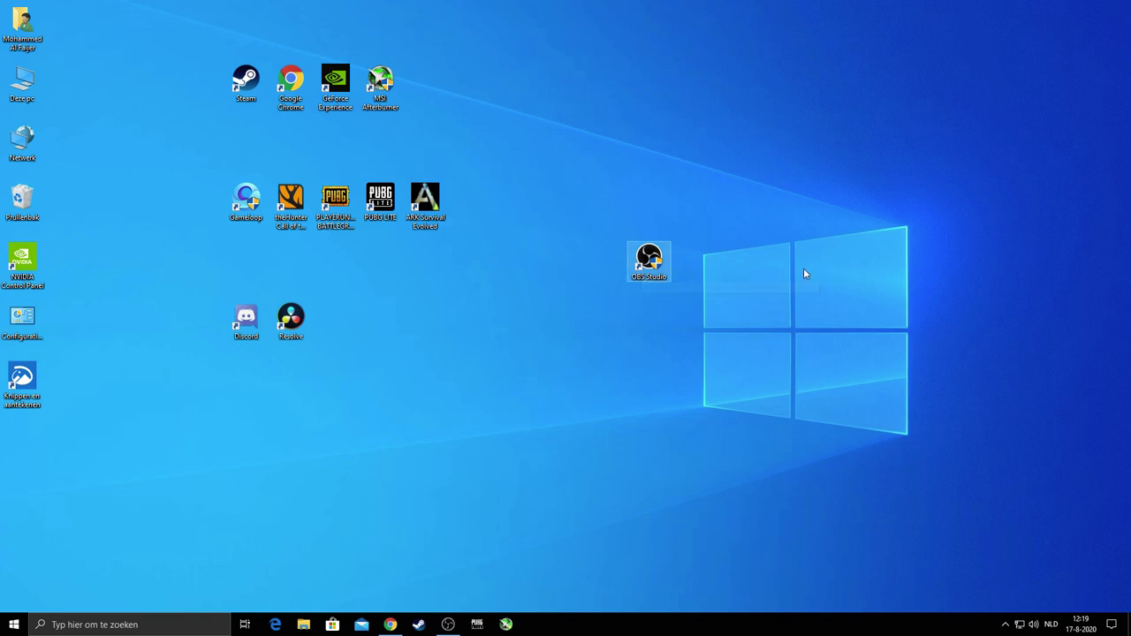
View the run-as-administrator option of the OBS Studio desktop shortcut without launching it.
right_click(639, 263)
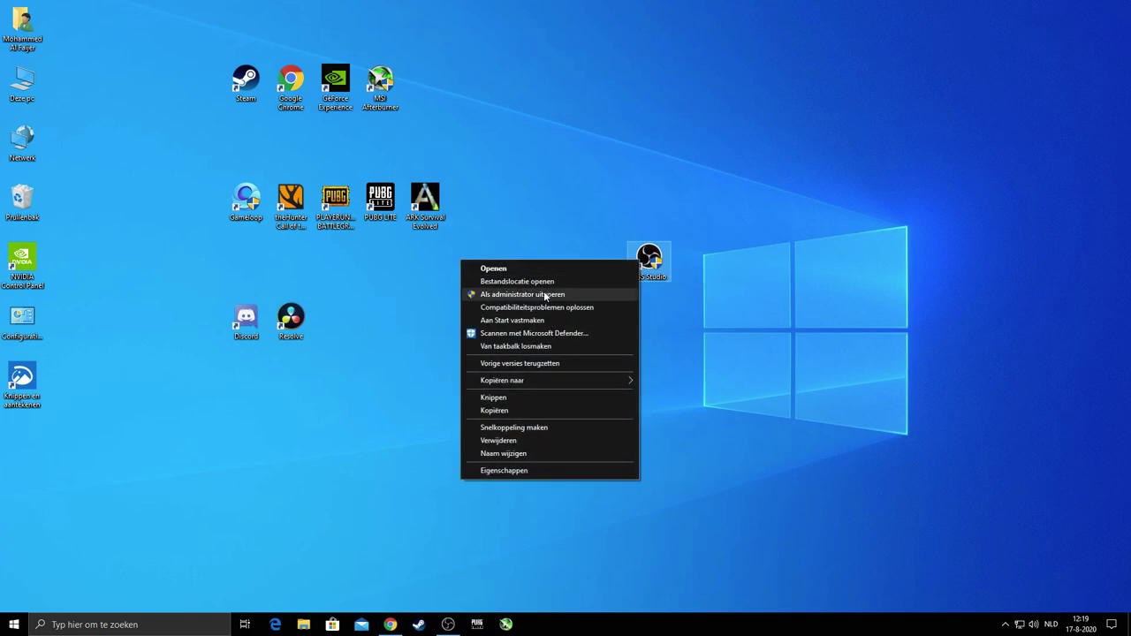
left_click(657, 303)
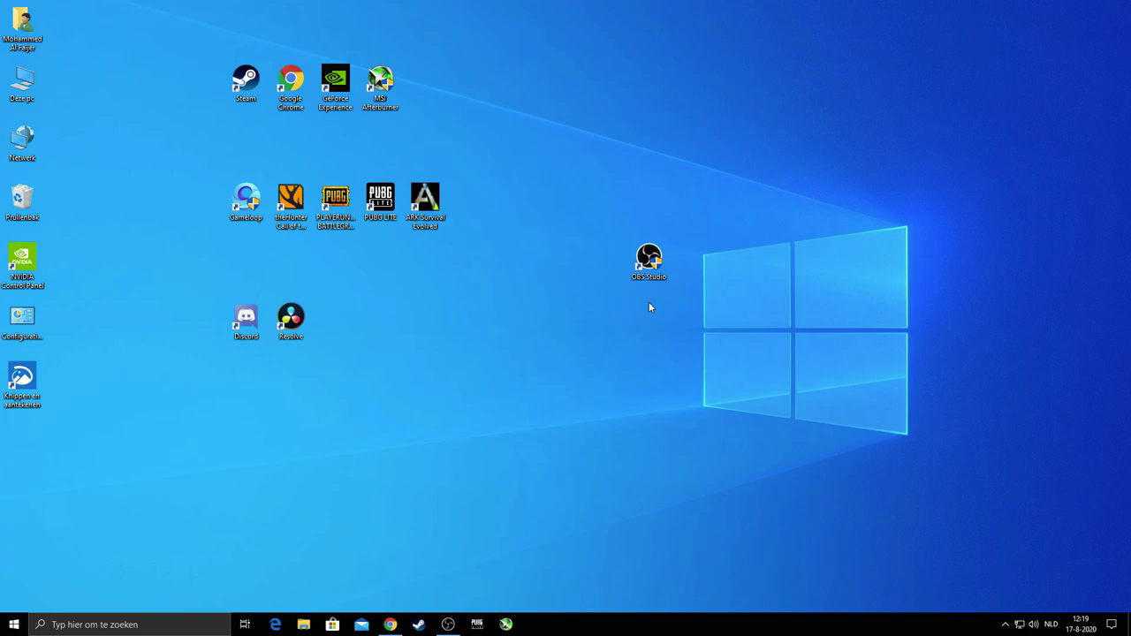